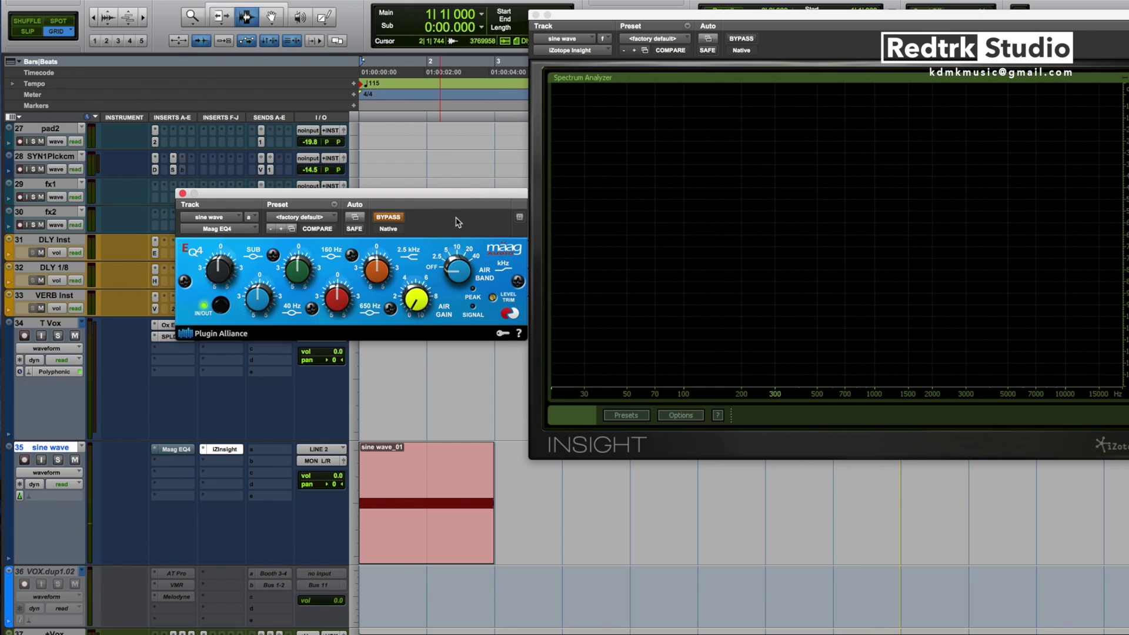
- Take the Maag EQ4 on the sine wave track out of bypass and play the track to view its spectrum in Insight
{"action": "left_click", "coordinate": [391, 220]}
{"action": "key", "text": "space"}
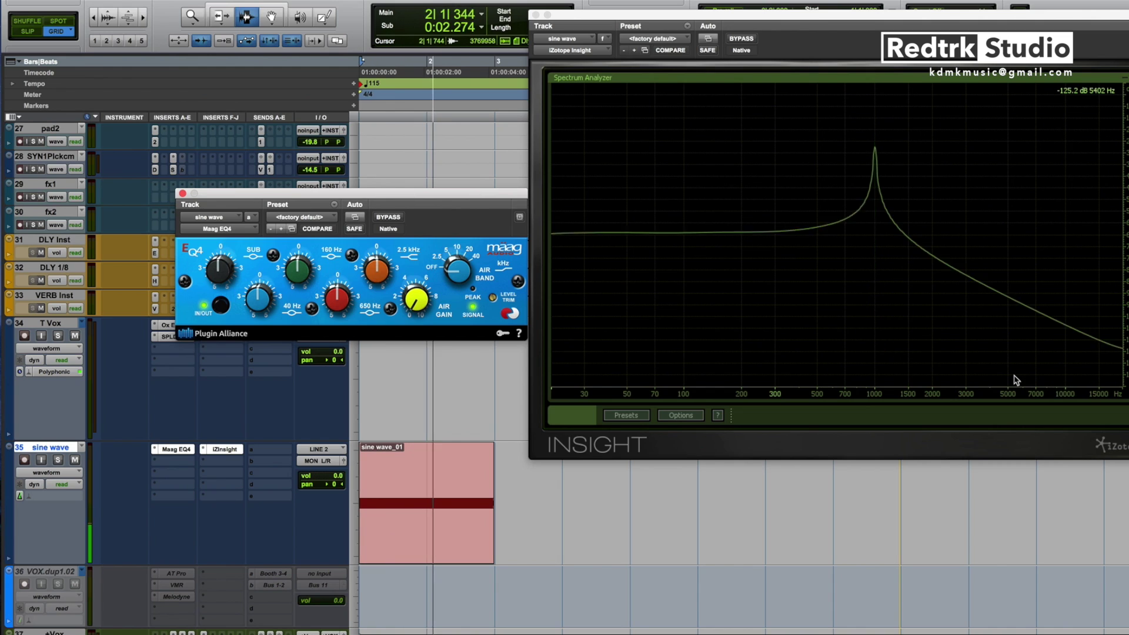
{"action": "key", "text": "space"}
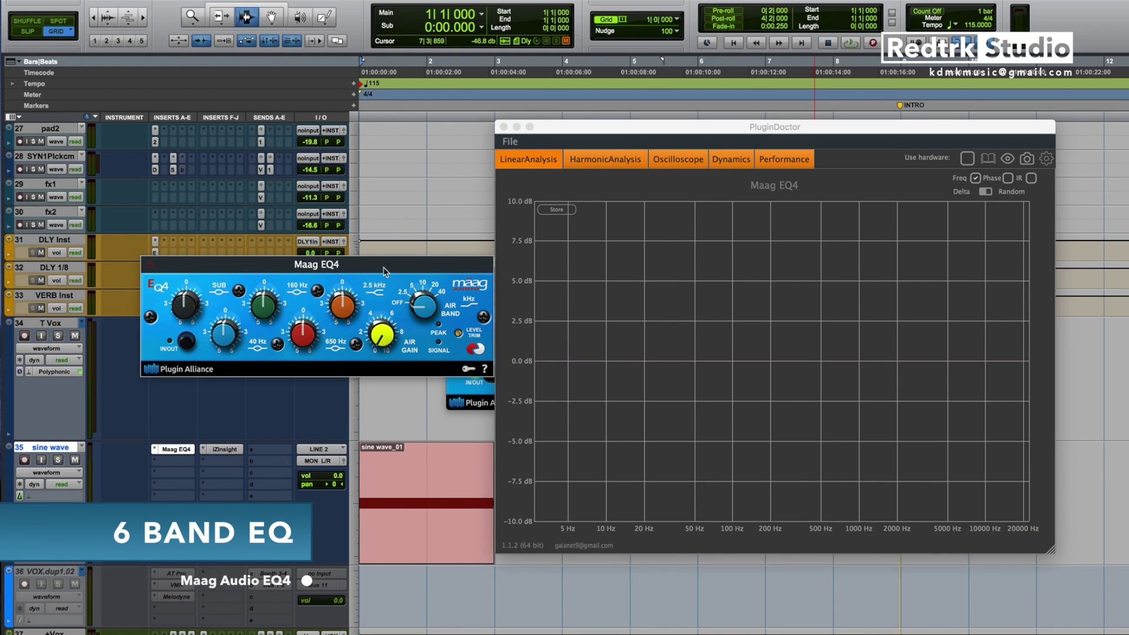
- Switch the EQ4 in within PluginDoctor and test its SUB band with boosts up to +2.5, resetting it to 0
{"action": "left_click", "coordinate": [186, 344]}
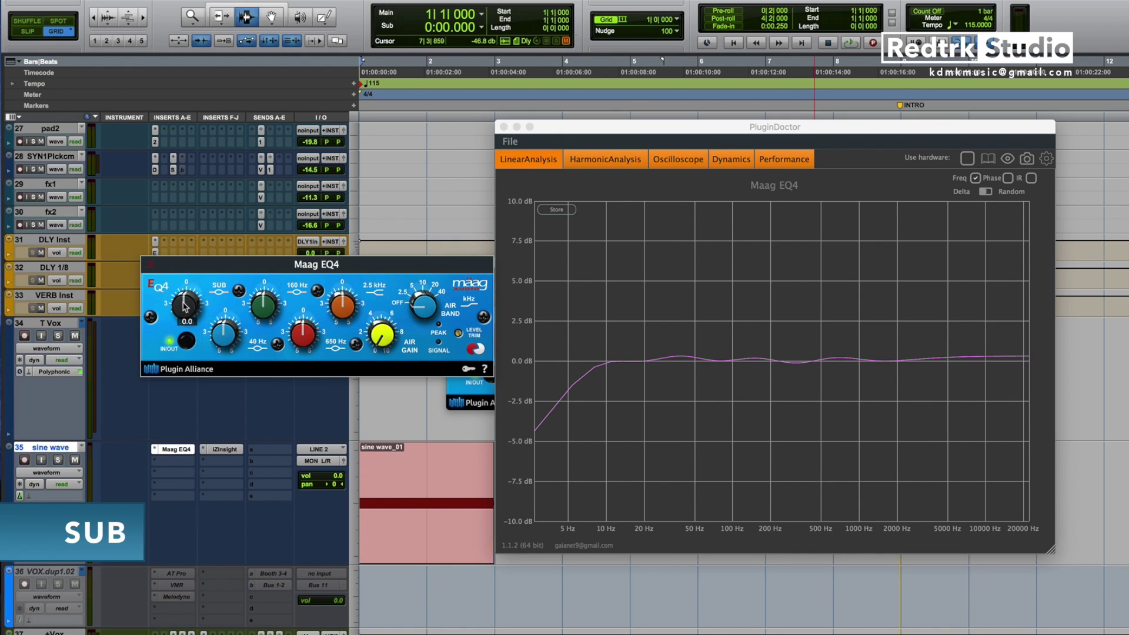
{"action": "mouse_move", "coordinate": [184, 307]}
{"action": "left_mouse_down"}
{"action": "mouse_move", "coordinate": [189, 288]}
{"action": "mouse_move", "coordinate": [185, 346]}
{"action": "mouse_move", "coordinate": [197, 313]}
{"action": "left_mouse_up"}
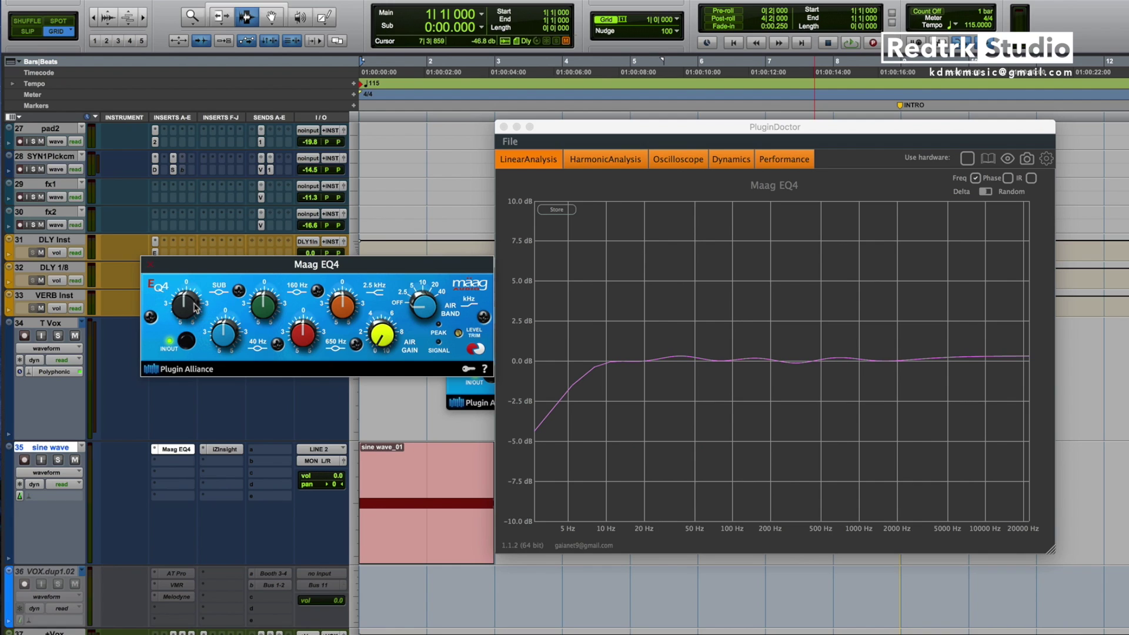
{"action": "left_click_drag", "start_coordinate": [196, 307], "coordinate": [194, 310]}
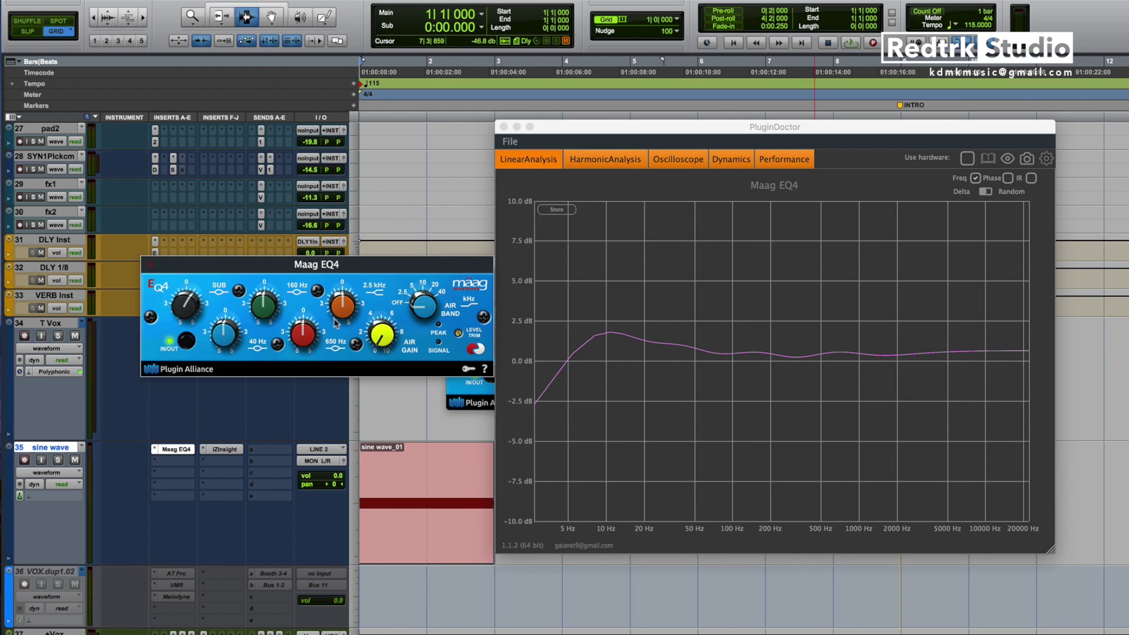
{"action": "left_click_drag", "start_coordinate": [189, 307], "coordinate": [188, 301]}
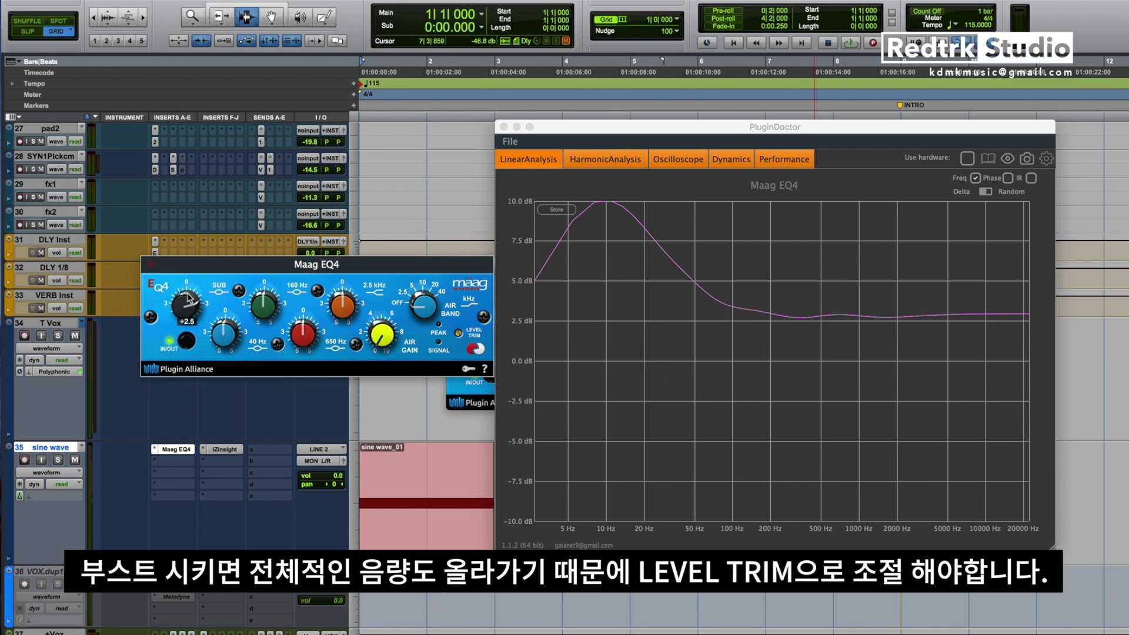
{"action": "left_click", "coordinate": [189, 299], "text": "alt"}
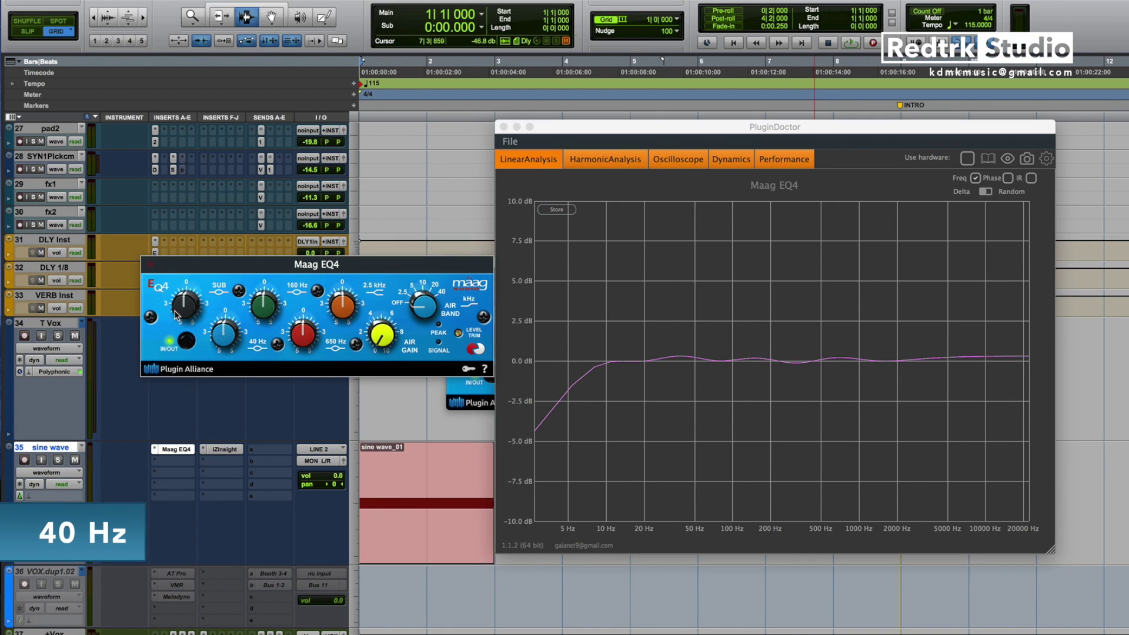
- Examine the 40 Hz band's response by cutting it to -3.0 and then boosting it, resetting it to 0 each time
{"action": "mouse_move", "coordinate": [230, 340]}
{"action": "left_click_drag", "start_coordinate": [229, 339], "coordinate": [229, 374]}
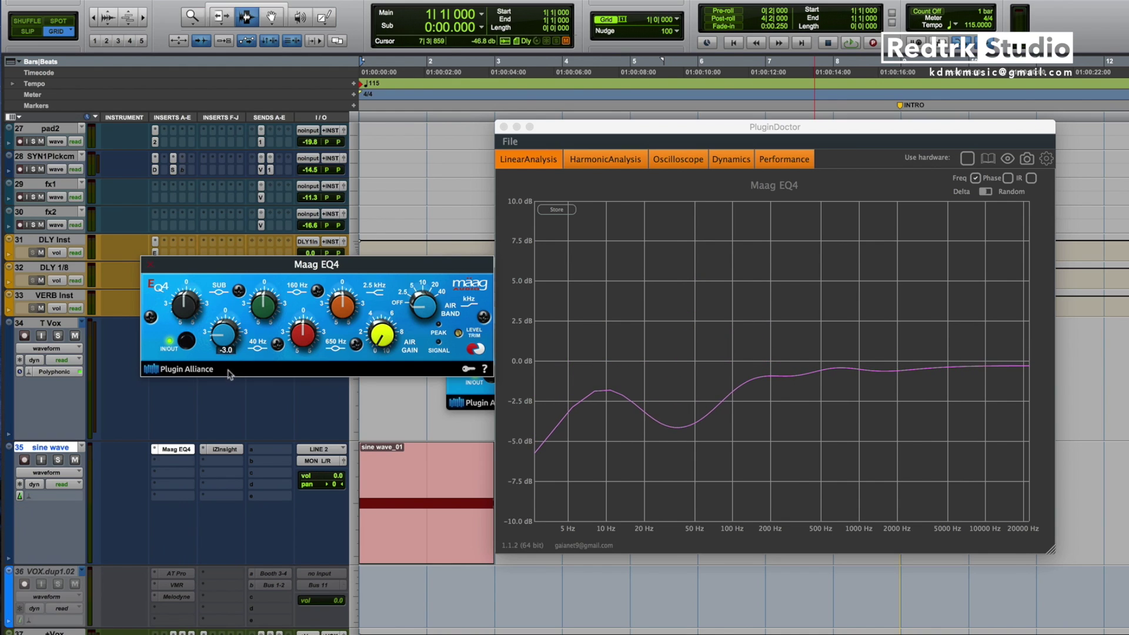
{"action": "left_click", "coordinate": [232, 335], "text": "alt"}
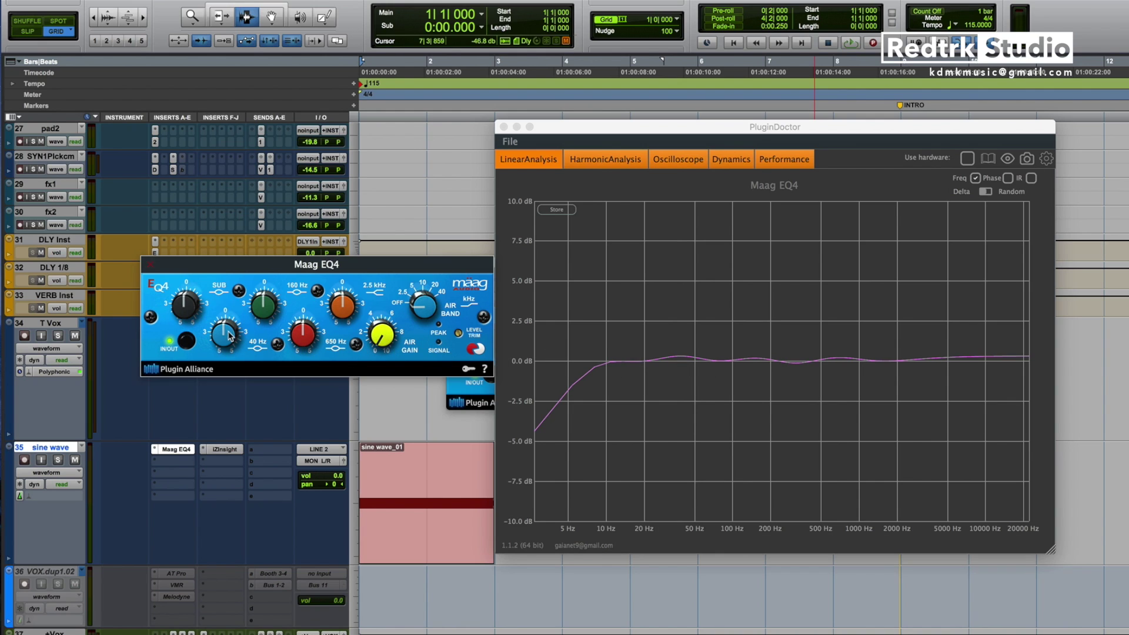
{"action": "mouse_move", "coordinate": [232, 336]}
{"action": "left_mouse_down"}
{"action": "mouse_move", "coordinate": [219, 317]}
{"action": "mouse_move", "coordinate": [228, 373]}
{"action": "mouse_move", "coordinate": [231, 320]}
{"action": "left_mouse_up"}
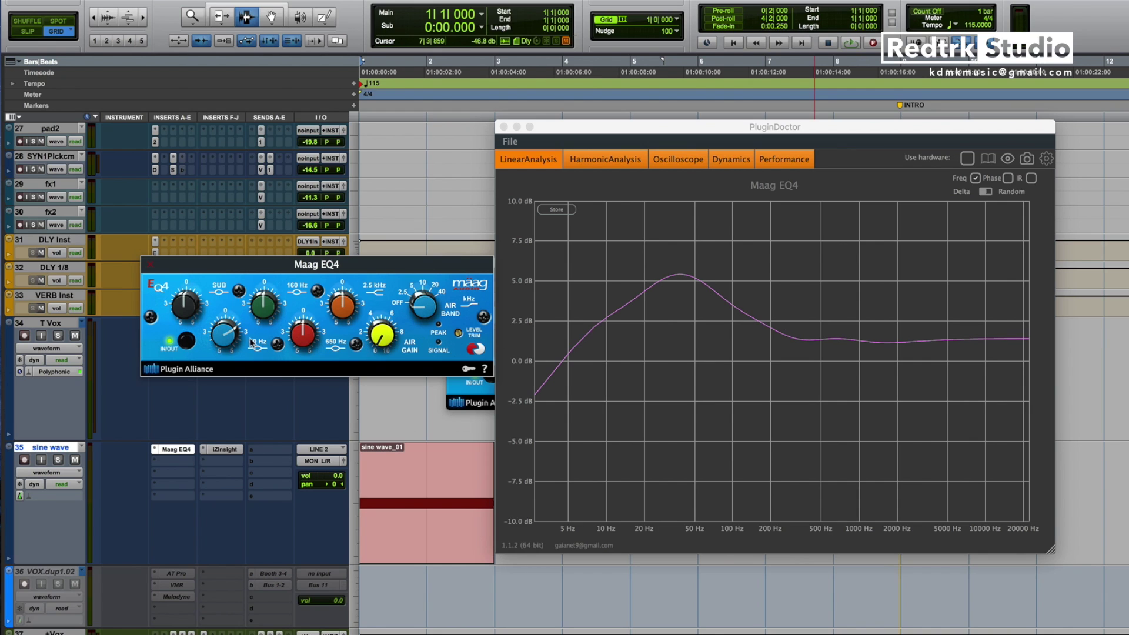
{"action": "left_click", "coordinate": [232, 338], "text": "alt"}
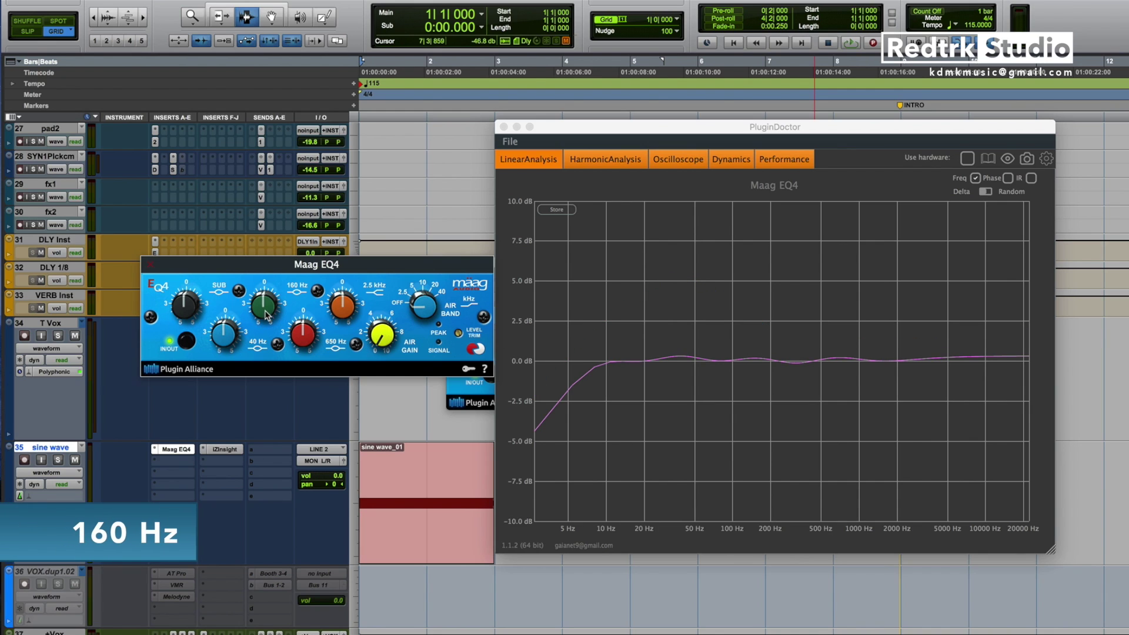
- Examine the 160 Hz band with a cut to -5.0 and the 650 Hz band with a boost, resetting each to 0
{"action": "left_click_drag", "start_coordinate": [263, 308], "coordinate": [258, 348]}
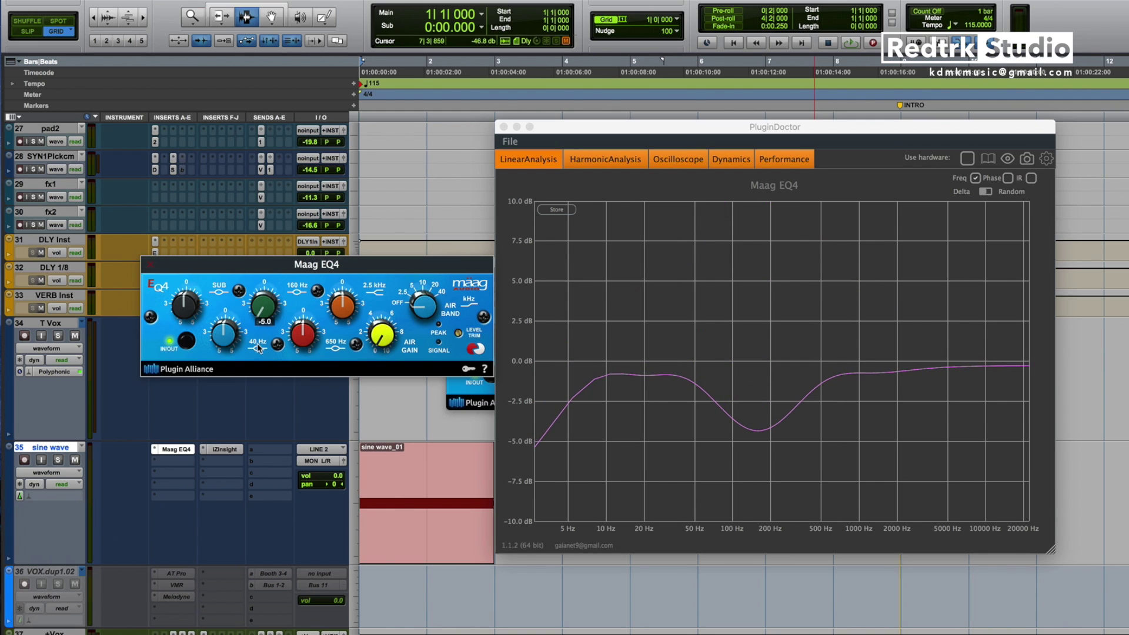
{"action": "left_click", "coordinate": [265, 310], "text": "alt"}
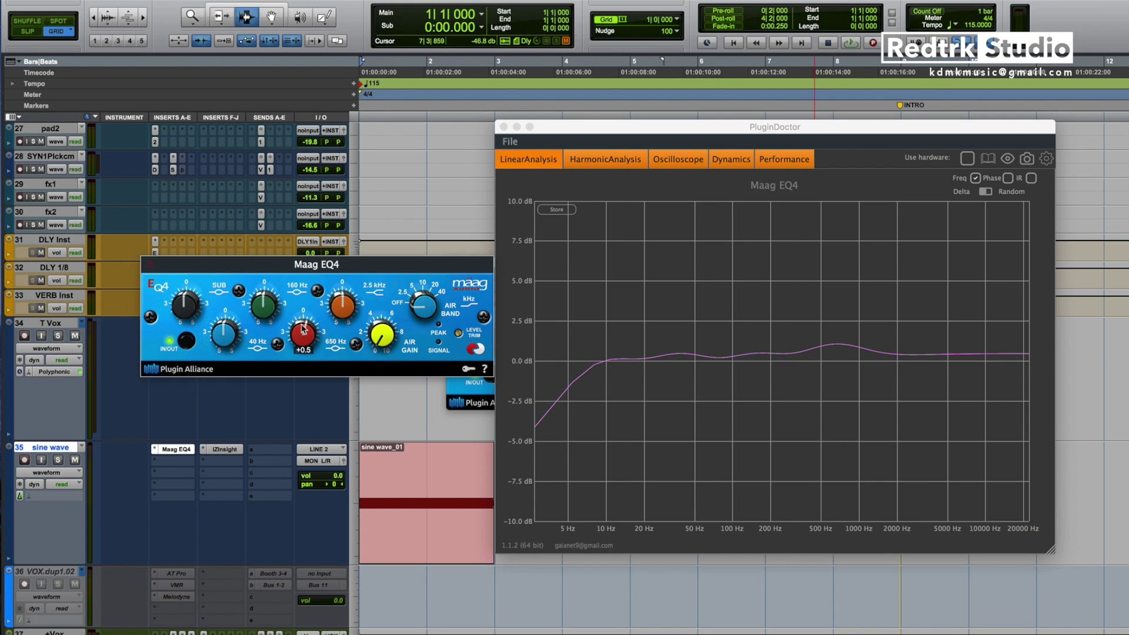
{"action": "mouse_move", "coordinate": [301, 329]}
{"action": "left_mouse_down"}
{"action": "mouse_move", "coordinate": [301, 311]}
{"action": "mouse_move", "coordinate": [311, 396]}
{"action": "mouse_move", "coordinate": [315, 342]}
{"action": "left_mouse_up"}
{"action": "left_click", "coordinate": [313, 339], "text": "alt"}
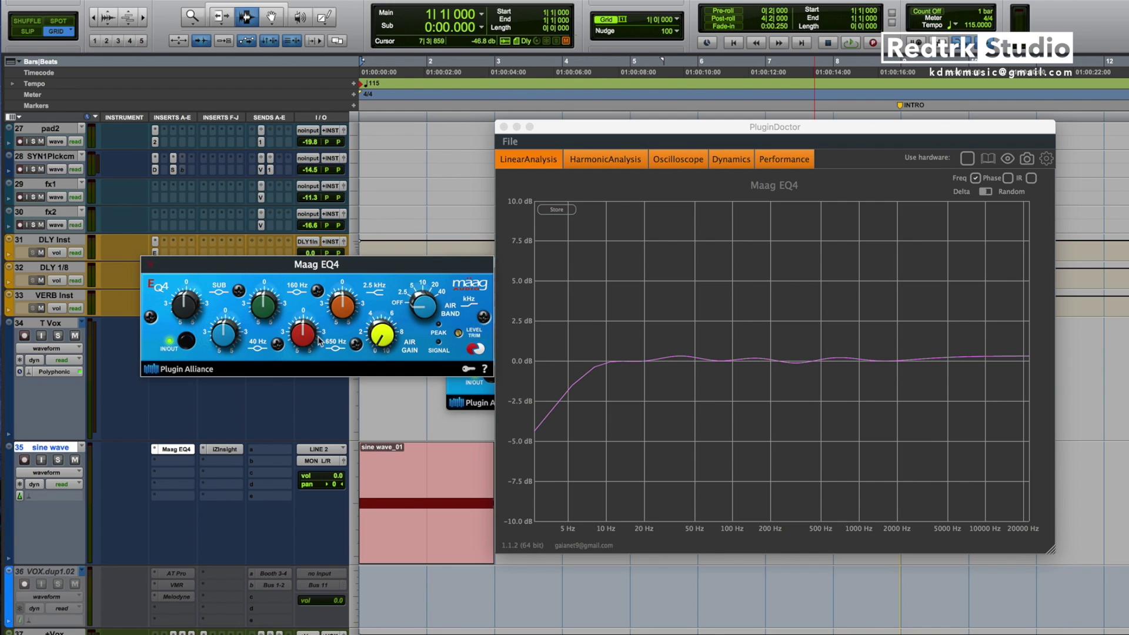
- Examine the 2.5 kHz shelf's response with boosts of +1.5 and +1.0 and a cut, resetting the band to 0 each time
{"action": "left_click_drag", "start_coordinate": [344, 311], "coordinate": [347, 304]}
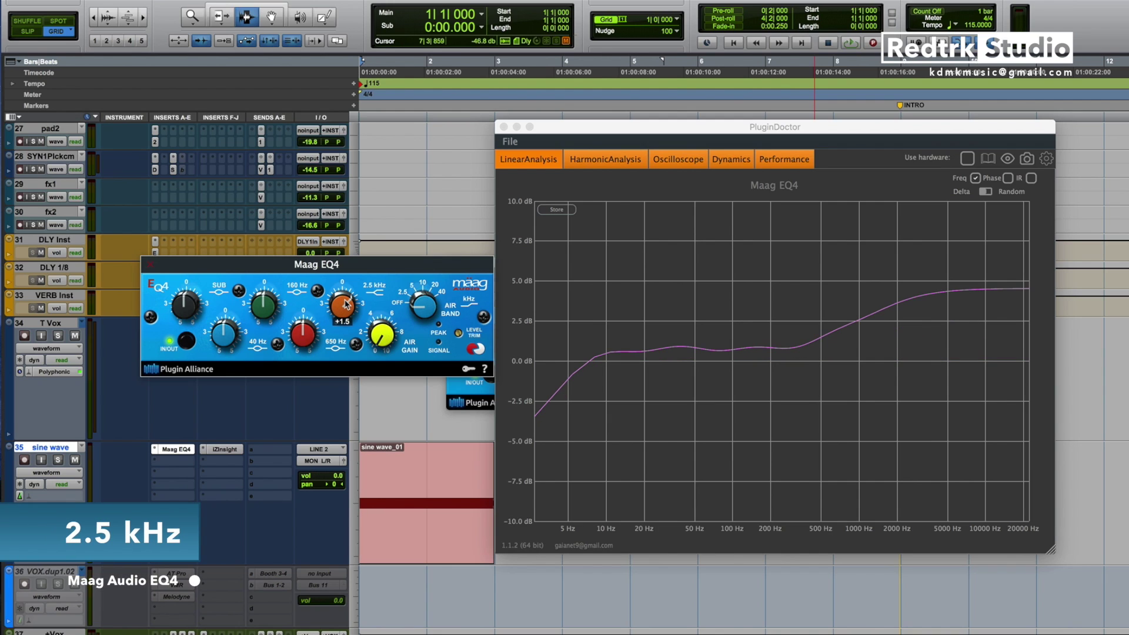
{"action": "left_click", "coordinate": [346, 305], "text": "alt"}
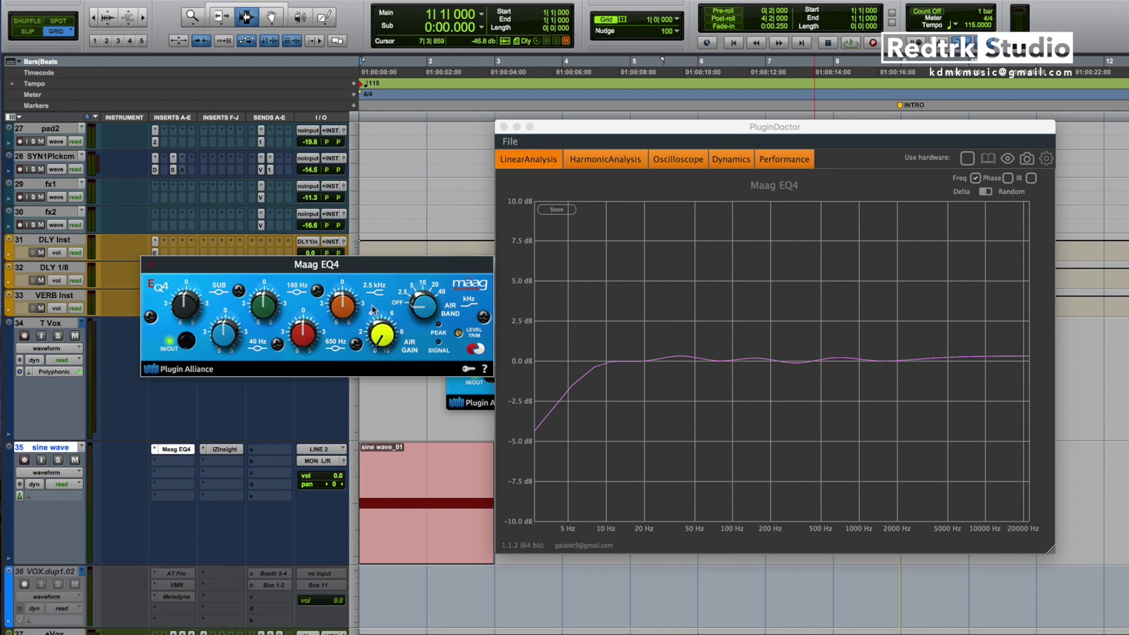
{"action": "mouse_move", "coordinate": [347, 314]}
{"action": "left_mouse_down"}
{"action": "mouse_move", "coordinate": [354, 306]}
{"action": "mouse_move", "coordinate": [351, 330]}
{"action": "left_mouse_up"}
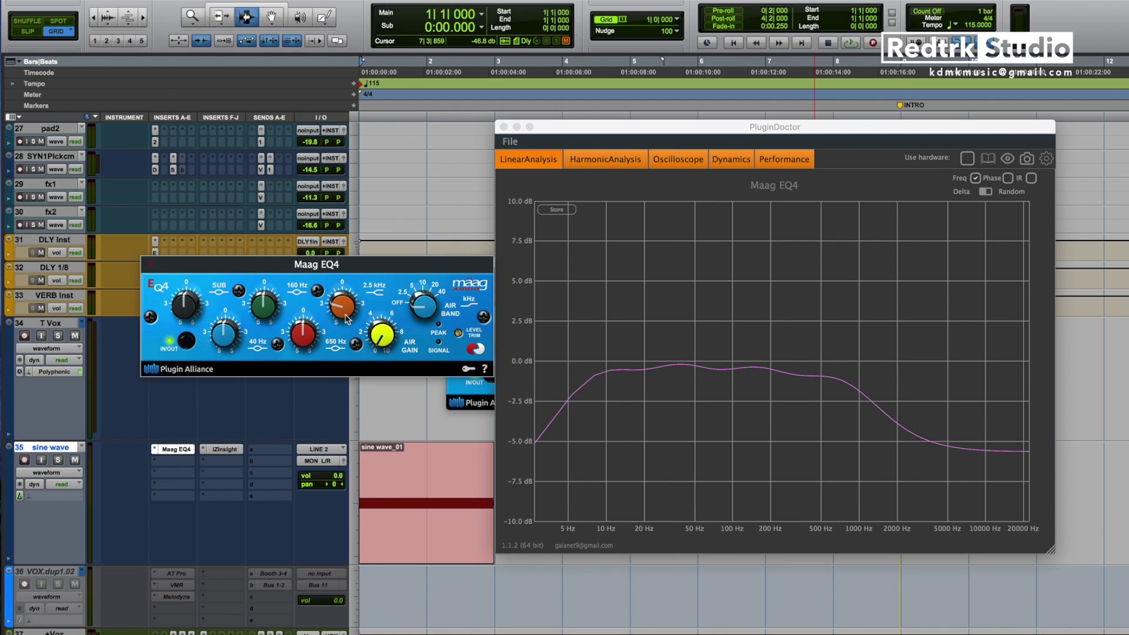
{"action": "left_click", "coordinate": [347, 319], "text": "alt"}
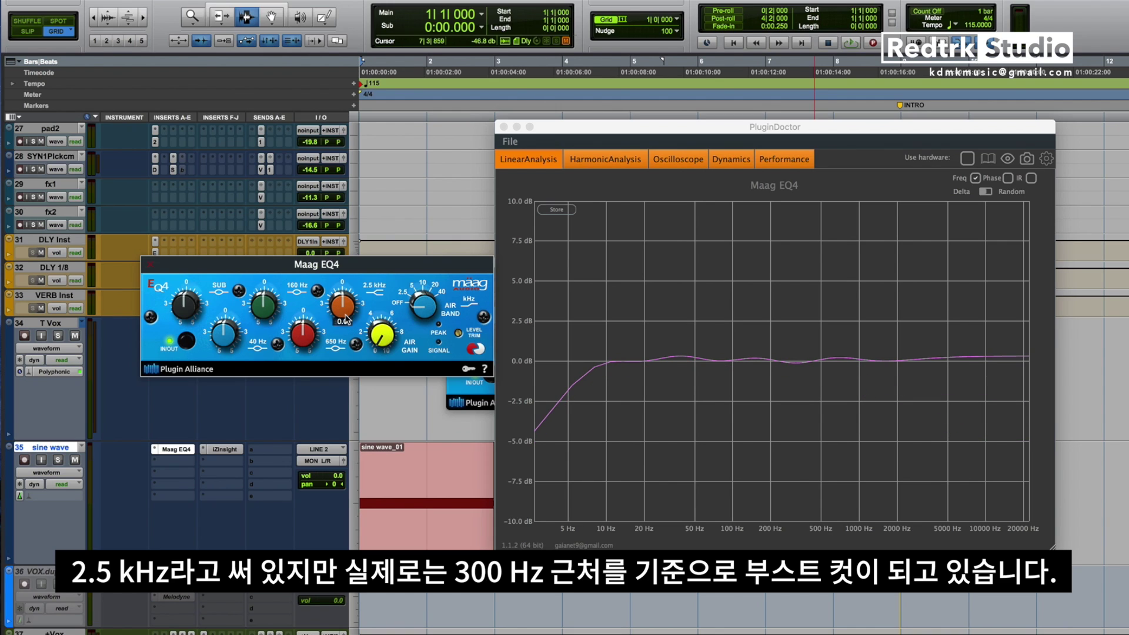
{"action": "left_click_drag", "start_coordinate": [346, 319], "coordinate": [348, 308]}
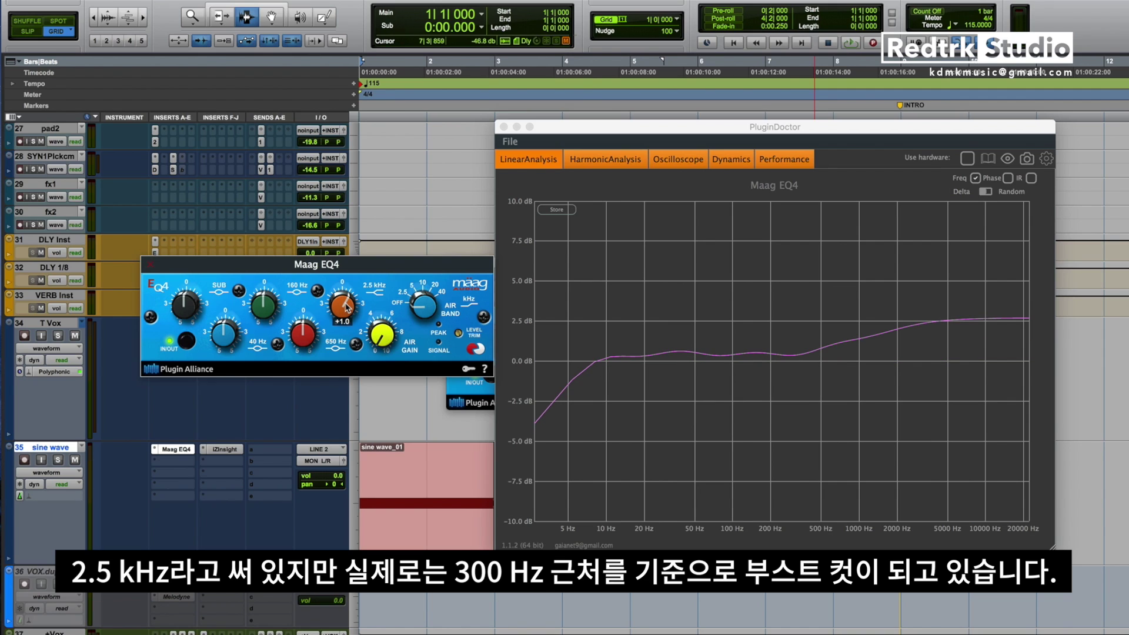
{"action": "left_click", "coordinate": [795, 360]}
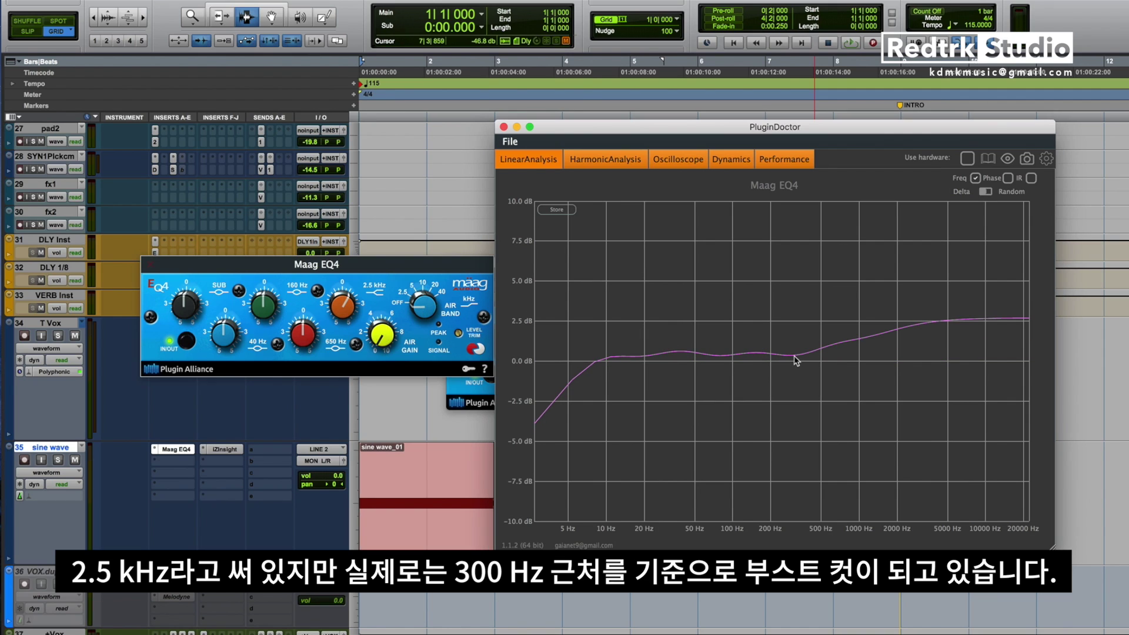
{"action": "left_click", "coordinate": [352, 313]}
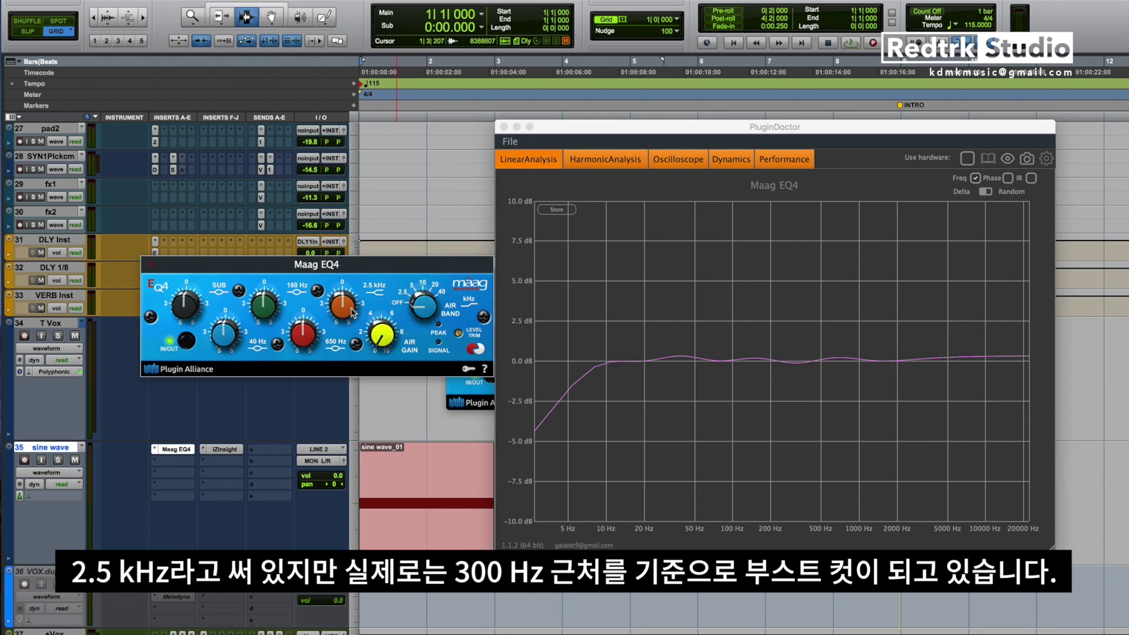
{"action": "mouse_move", "coordinate": [344, 318]}
{"action": "left_mouse_down"}
{"action": "mouse_move", "coordinate": [347, 301]}
{"action": "mouse_move", "coordinate": [357, 348]}
{"action": "mouse_move", "coordinate": [350, 323]}
{"action": "left_mouse_up"}
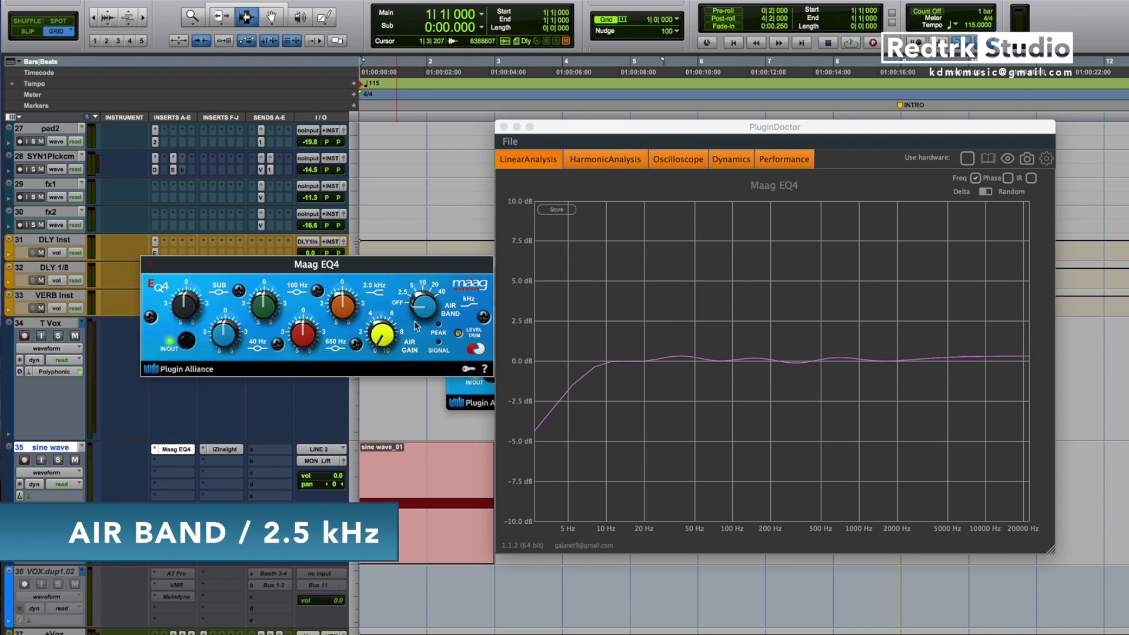
- Examine the Air Band's response at 2.5 kHz and 5 kHz, varying the Air Gain at each setting
{"action": "left_click_drag", "start_coordinate": [423, 319], "coordinate": [423, 303]}
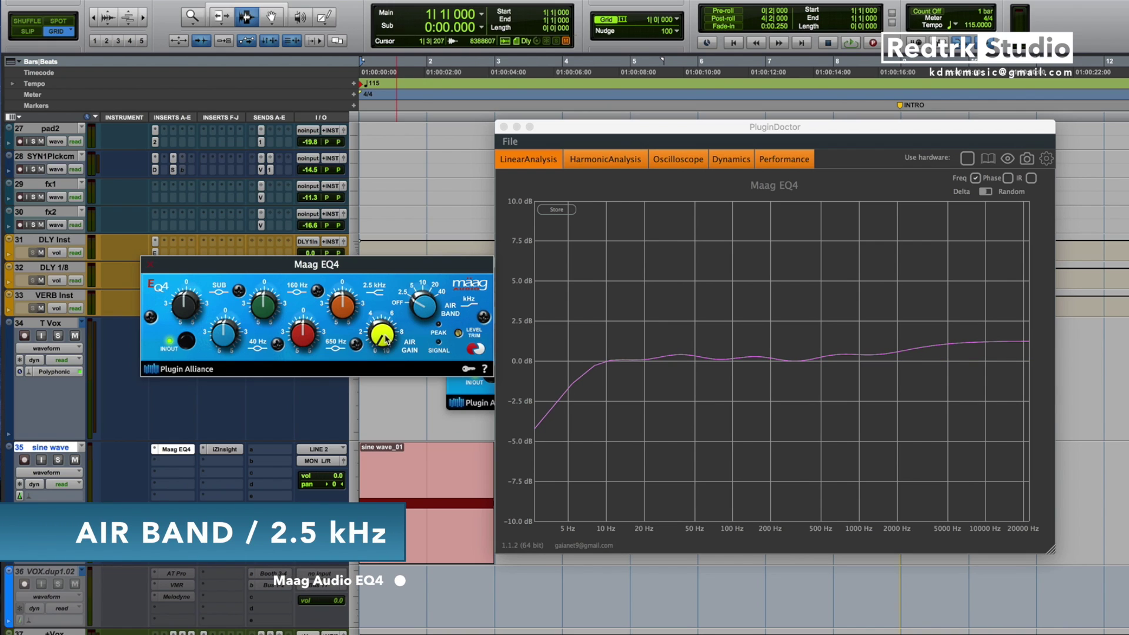
{"action": "left_click_drag", "start_coordinate": [386, 340], "coordinate": [424, 303]}
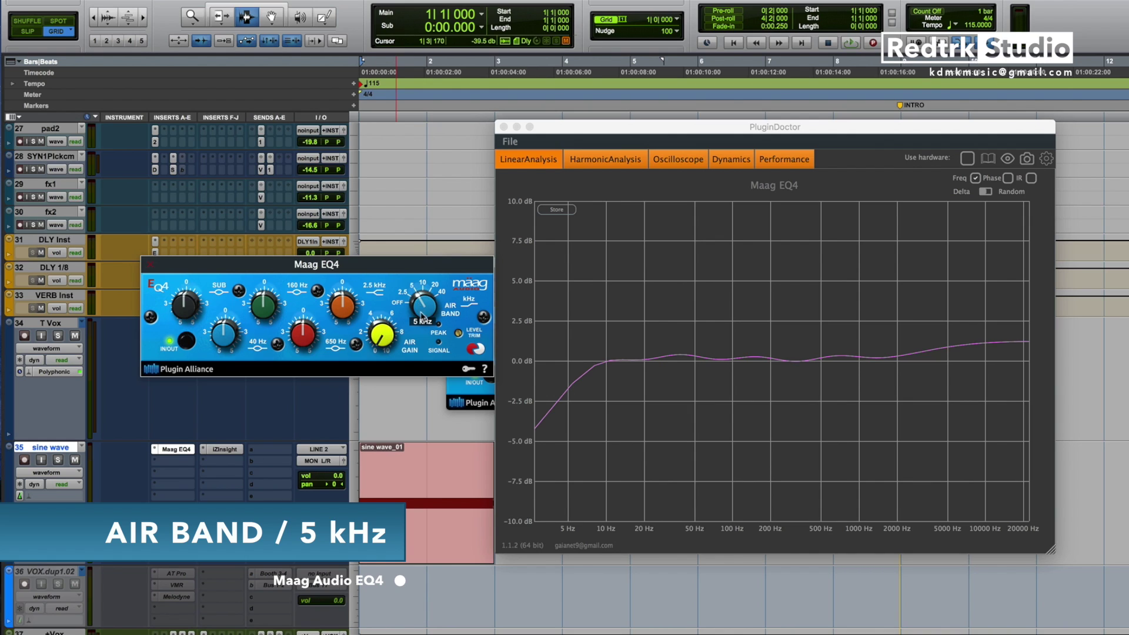
{"action": "left_click_drag", "start_coordinate": [421, 316], "coordinate": [425, 365]}
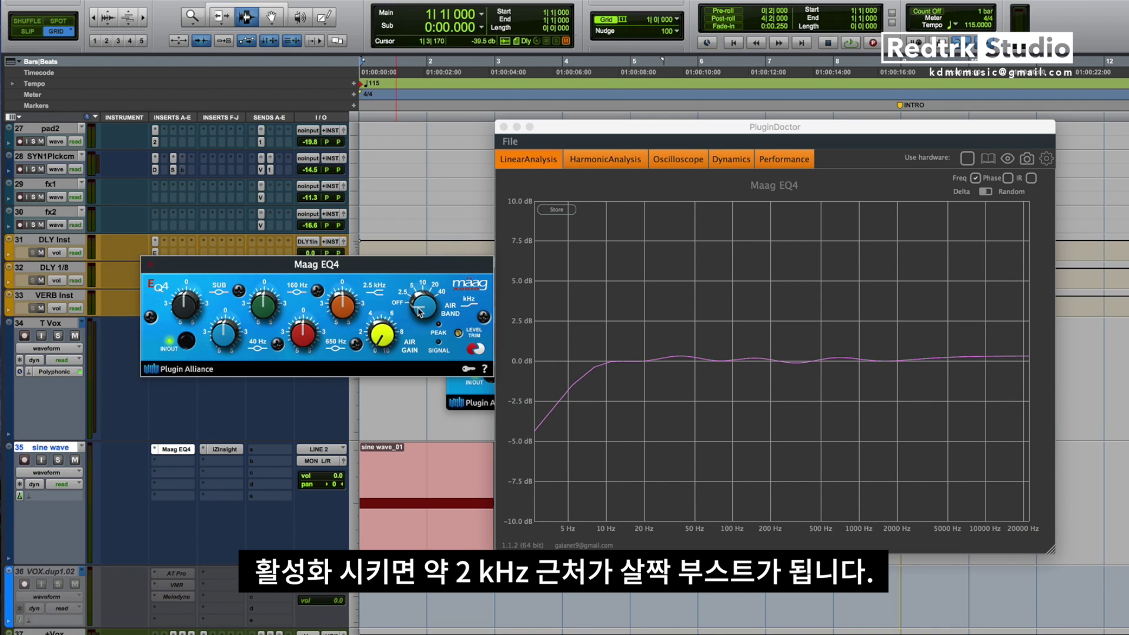
{"action": "left_click_drag", "start_coordinate": [419, 311], "coordinate": [421, 296]}
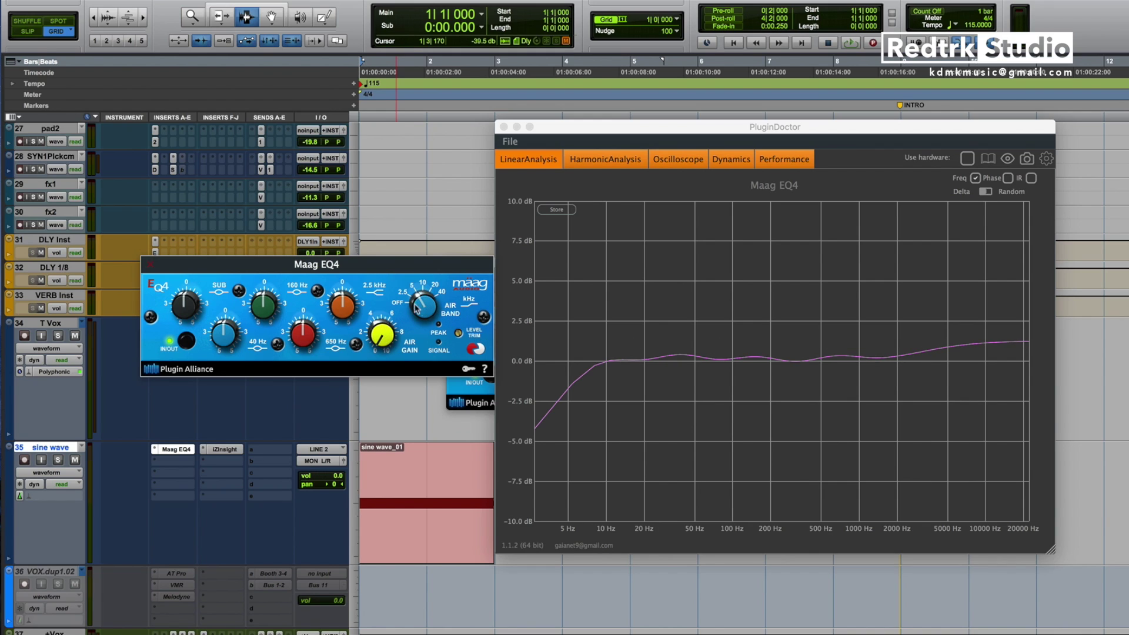
{"action": "mouse_move", "coordinate": [382, 334]}
{"action": "left_mouse_down"}
{"action": "mouse_move", "coordinate": [391, 259]}
{"action": "mouse_move", "coordinate": [387, 343]}
{"action": "mouse_move", "coordinate": [397, 288]}
{"action": "mouse_move", "coordinate": [383, 315]}
{"action": "left_mouse_up"}
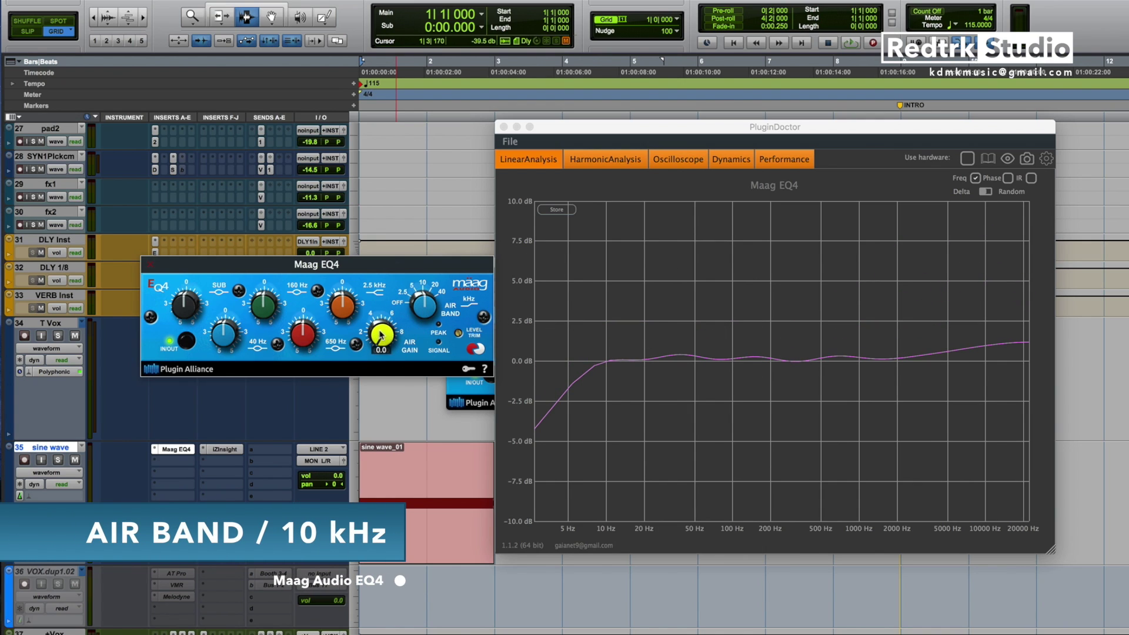
- Examine the Air Band's response at 10, 20 and 40 kHz while varying the Air Gain
{"action": "left_click_drag", "start_coordinate": [381, 335], "coordinate": [401, 398]}
{"action": "mouse_move", "coordinate": [425, 300]}
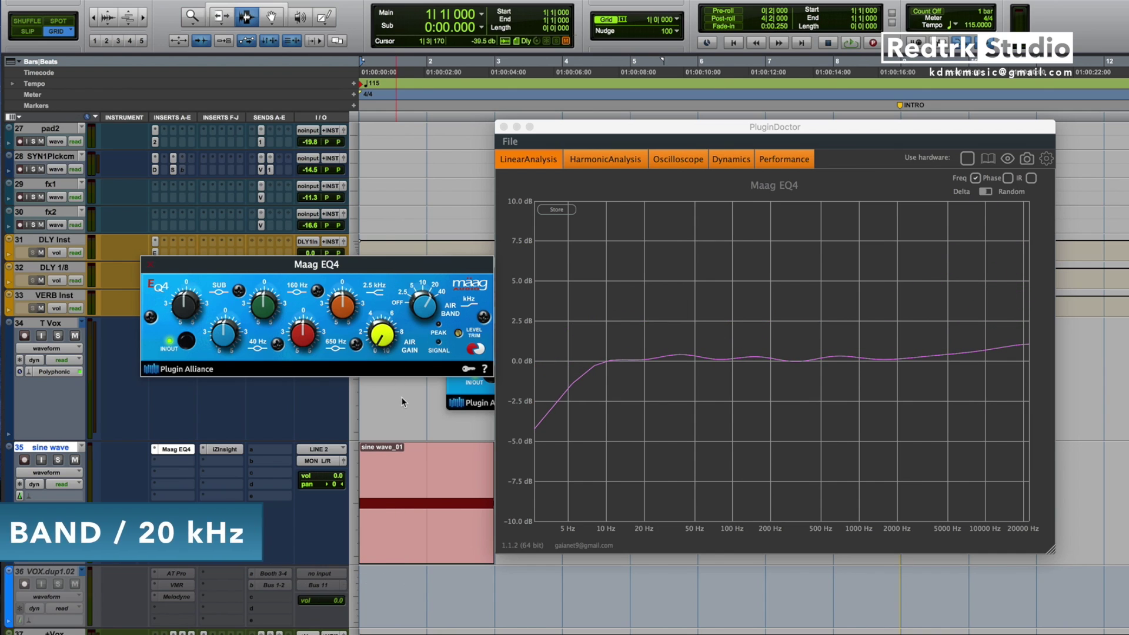
{"action": "left_click_drag", "start_coordinate": [420, 309], "coordinate": [427, 269]}
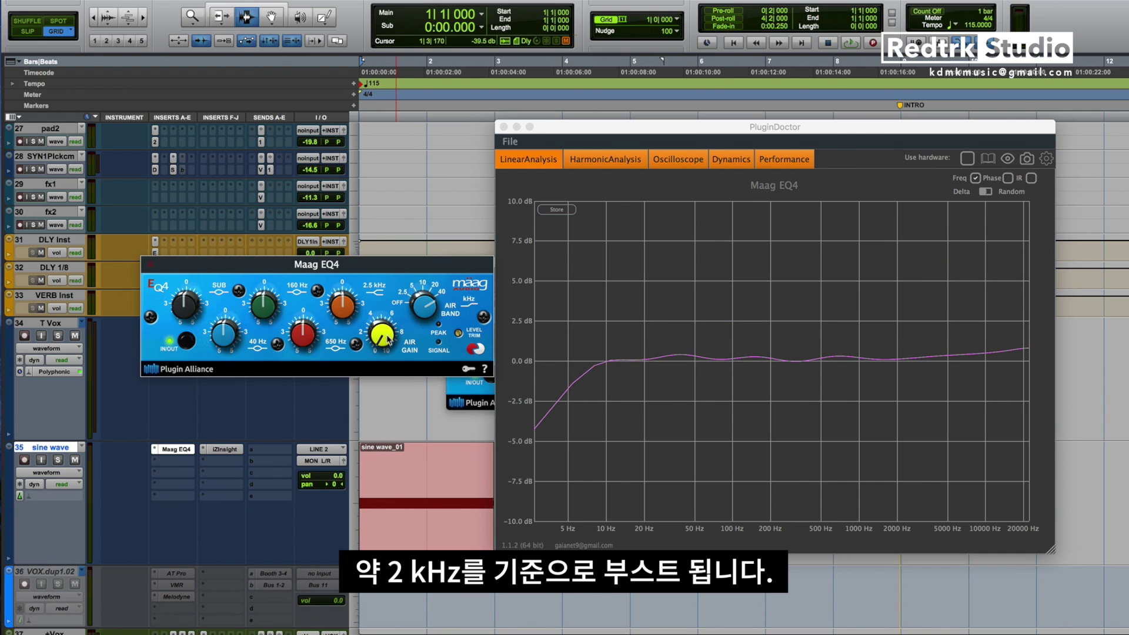
{"action": "left_click_drag", "start_coordinate": [389, 341], "coordinate": [405, 378]}
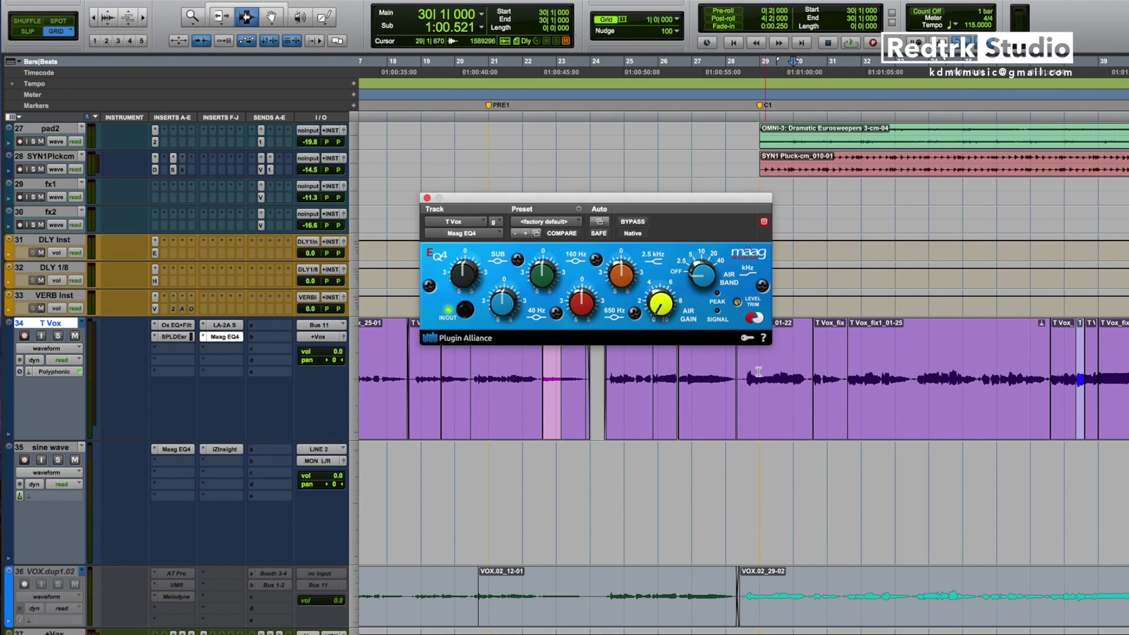
- Switch to Slip mode, place the edit cursor in bar 28 just before marker C1 on the T Vox track, and solo that track
{"action": "key", "text": "F2"}
{"action": "left_click", "coordinate": [745, 376]}
{"action": "key", "text": "shift+s"}
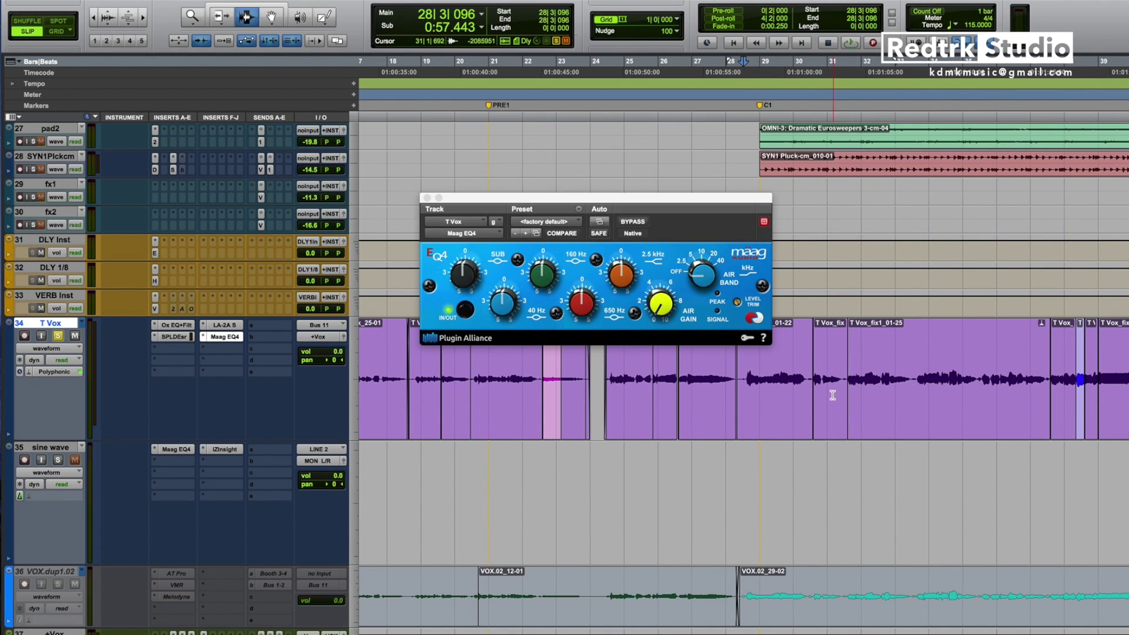
{"action": "key", "text": "t"}
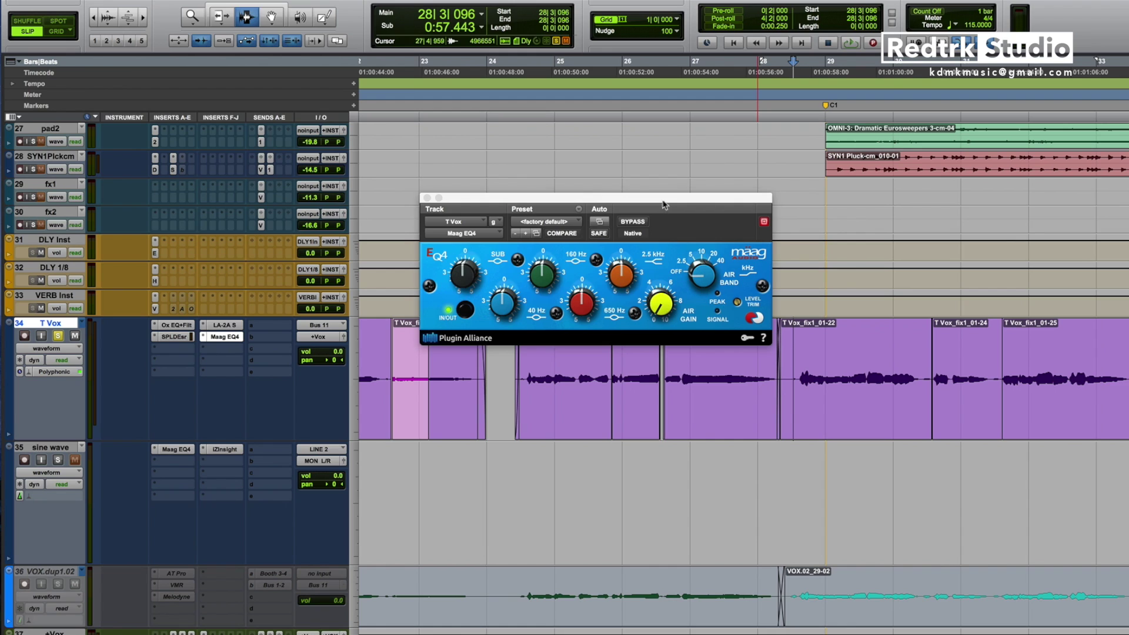
- Move the EQ4 window clear of the vocal clips and audition the soloed T Vox phrase with the Air Band off
{"action": "left_click_drag", "start_coordinate": [665, 205], "coordinate": [681, 190]}
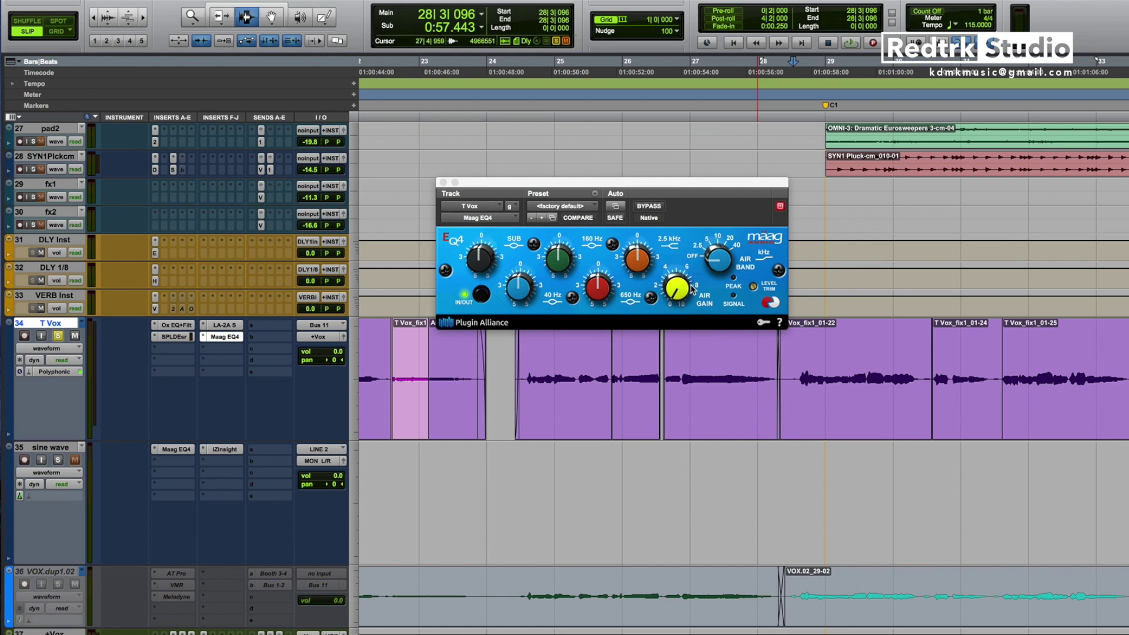
{"action": "key", "text": "space"}
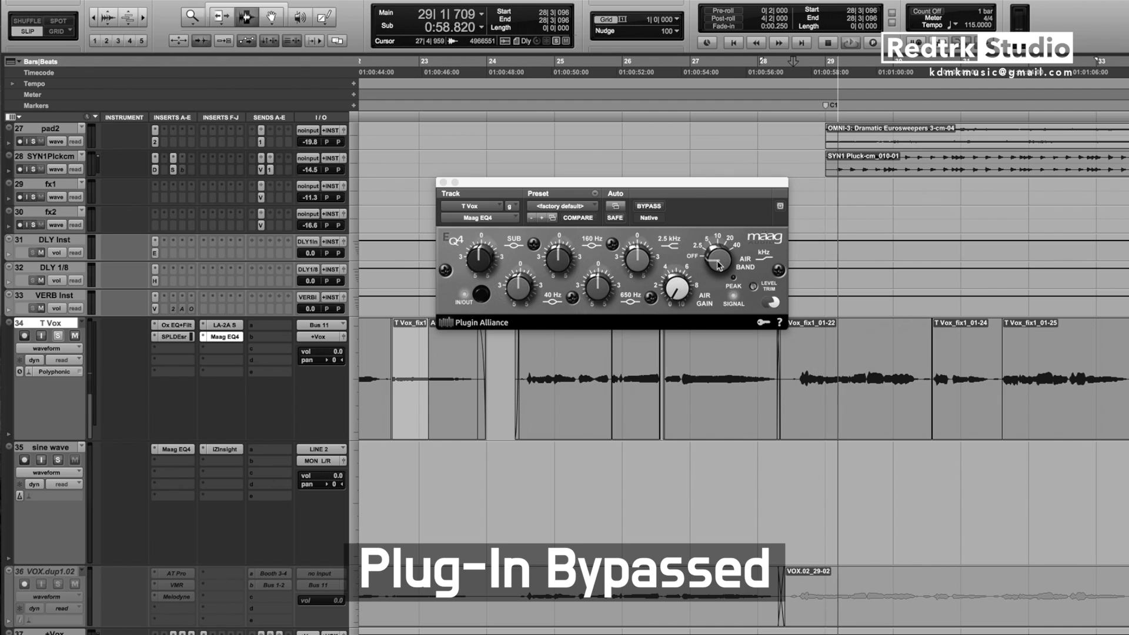
{"action": "key", "text": "space"}
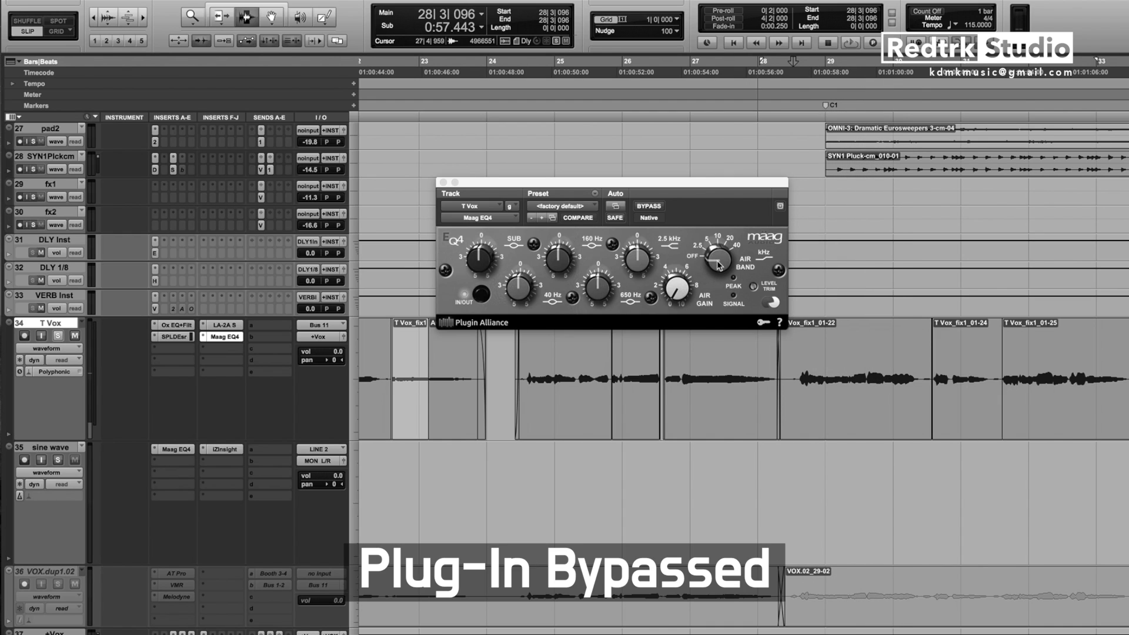
- Set the T Vox EQ4's Air Band to 2.5 kHz and Air Gain to about 6, and play the soloed vocal phrase
{"action": "left_click_drag", "start_coordinate": [718, 265], "coordinate": [714, 245]}
{"action": "left_click_drag", "start_coordinate": [690, 186], "coordinate": [738, 183]}
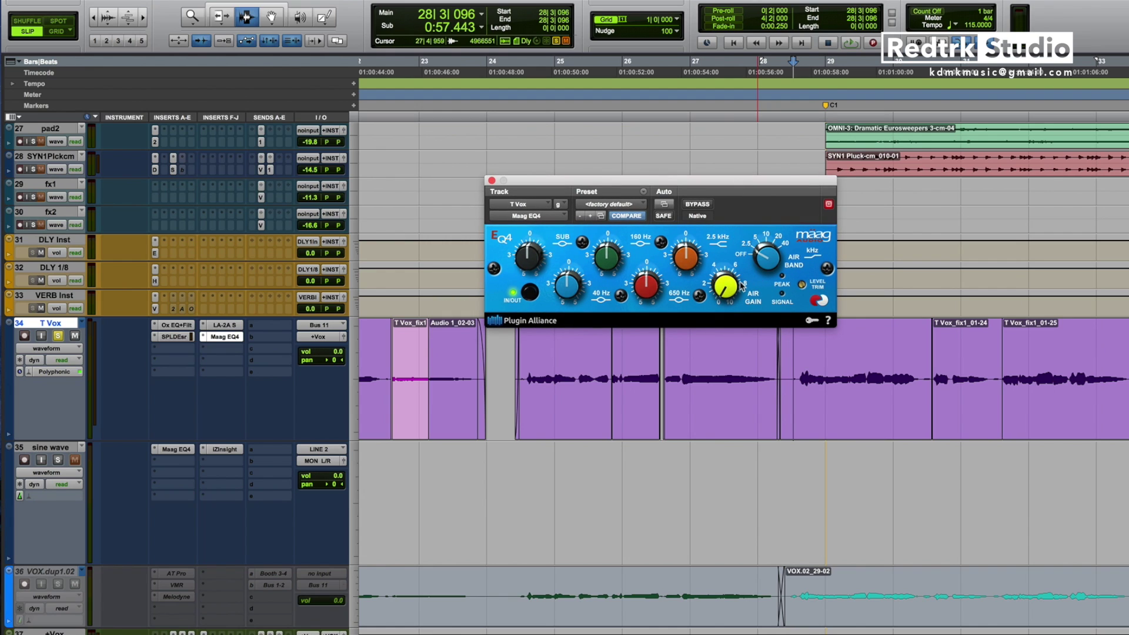
{"action": "left_click_drag", "start_coordinate": [736, 284], "coordinate": [728, 234]}
{"action": "key", "text": "space"}
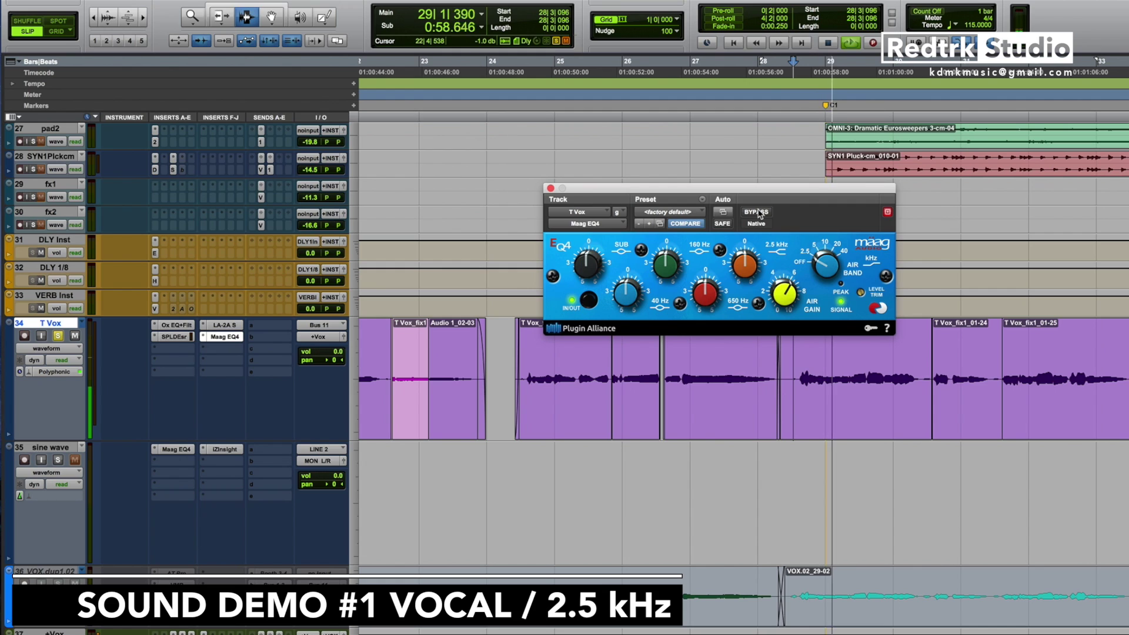
- Compare the soloed vocal phrase with the EQ4 bypassed and engaged, keeping the Air Band boost at 2.5 kHz
{"action": "left_click", "coordinate": [757, 213]}
{"action": "key", "text": "space"}
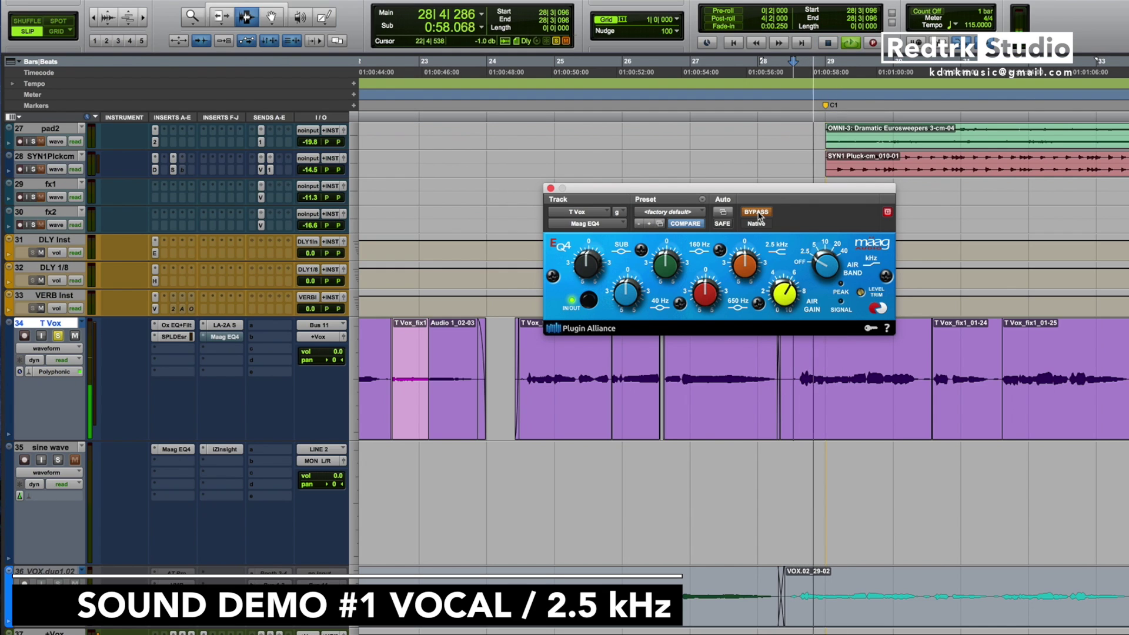
{"action": "left_click", "coordinate": [758, 212]}
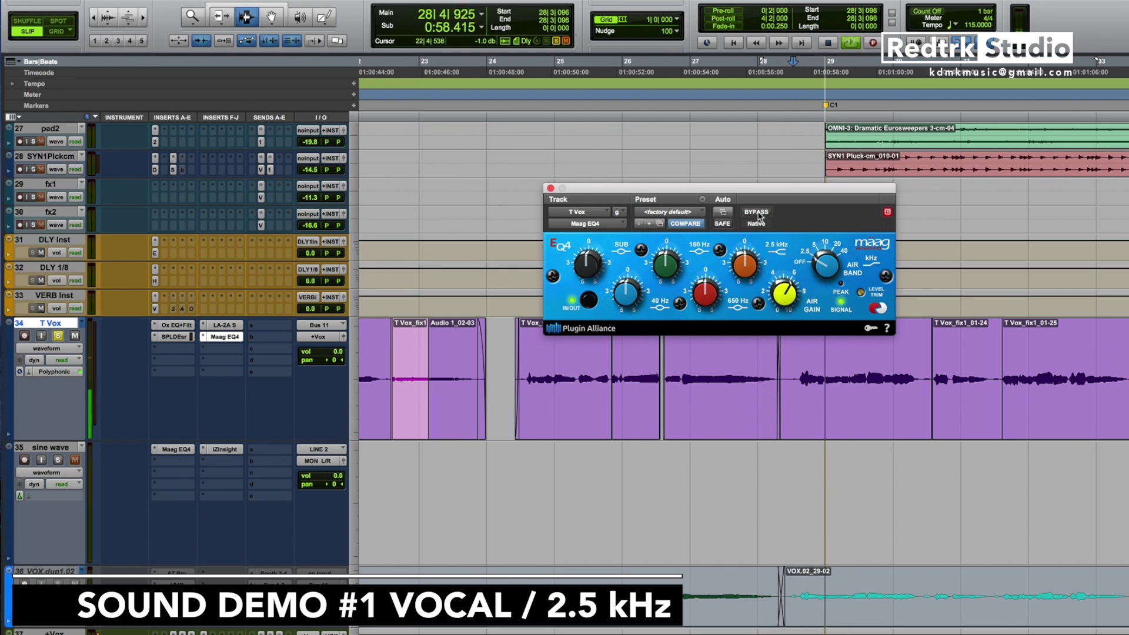
{"action": "key", "text": "space"}
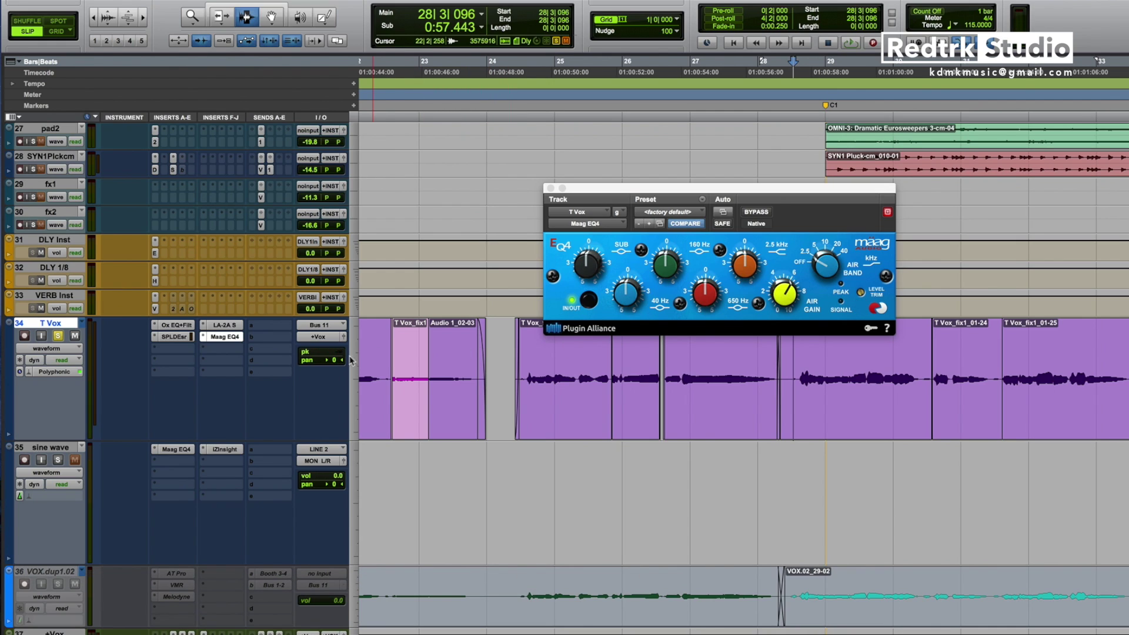
{"action": "left_click", "coordinate": [755, 212]}
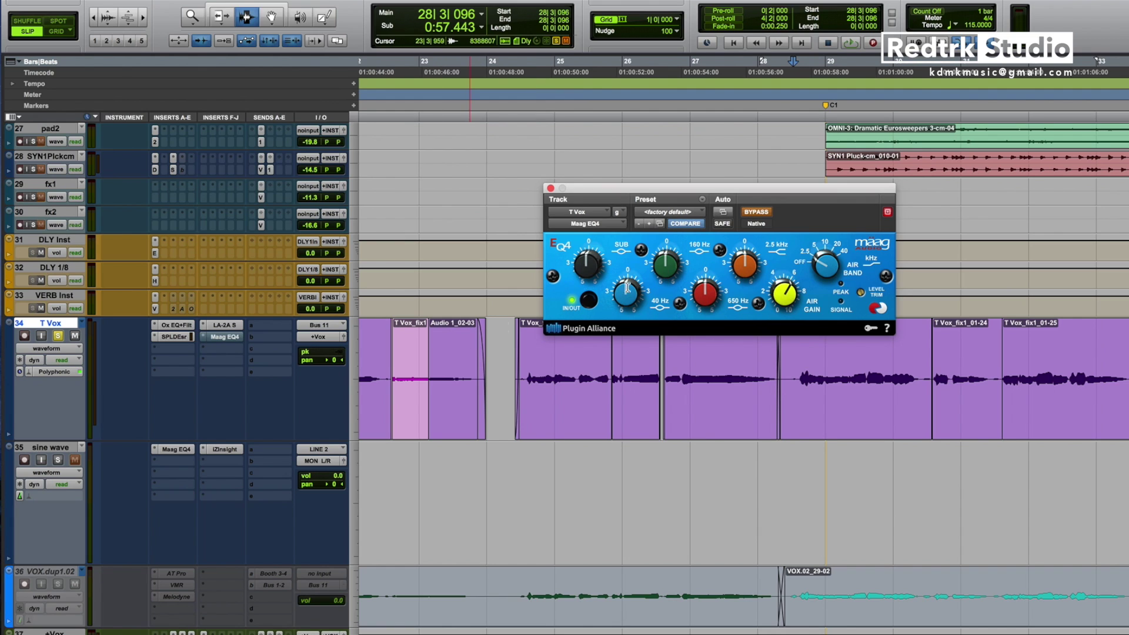
{"action": "left_click", "coordinate": [365, 362]}
{"action": "key", "text": "space"}
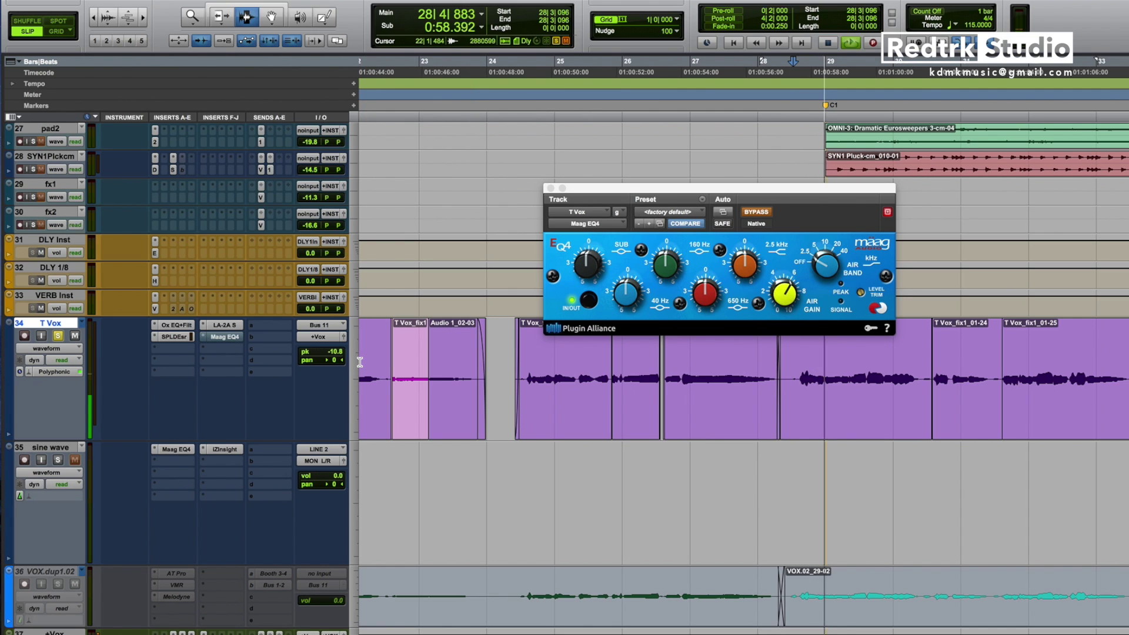
{"action": "key", "text": "space"}
{"action": "left_click", "coordinate": [751, 212]}
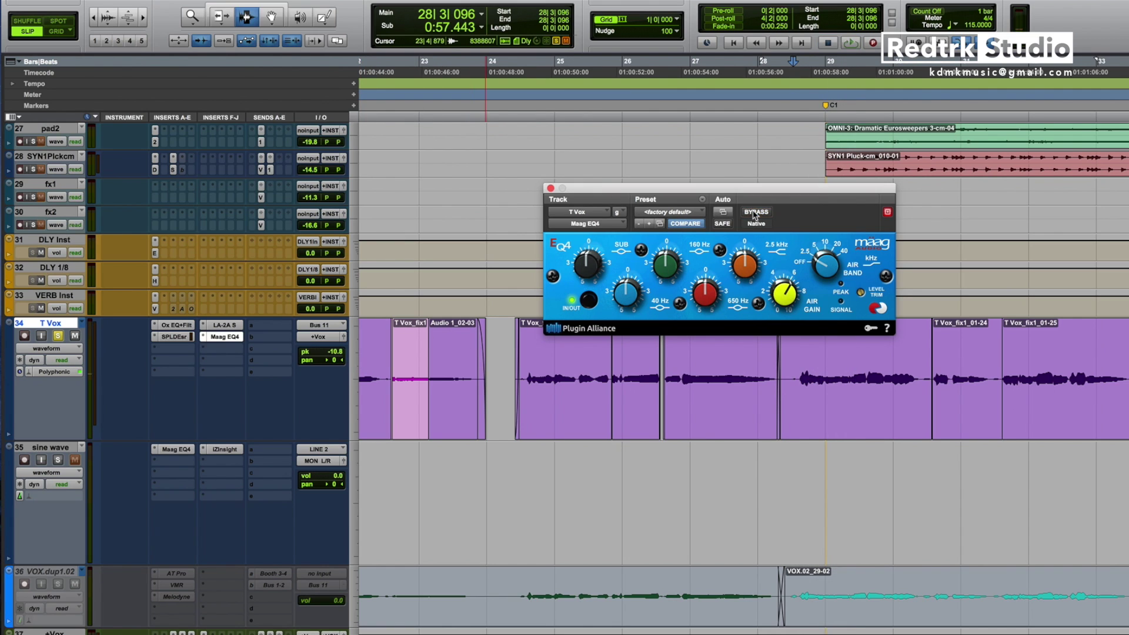
{"action": "key", "text": "space"}
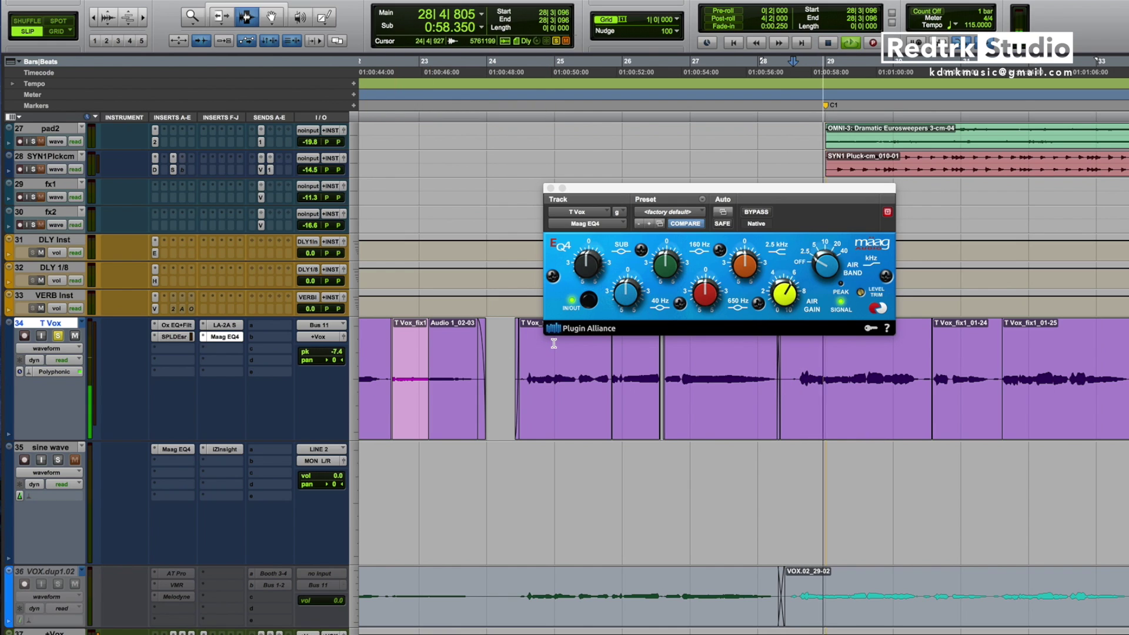
{"action": "key", "text": "space"}
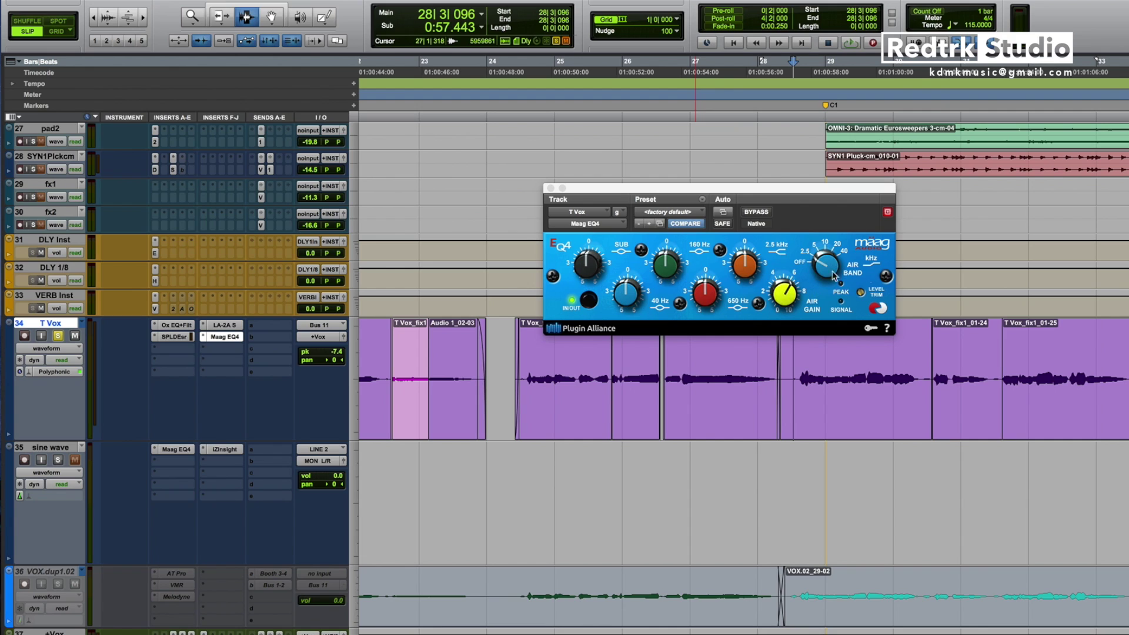
- Adjust the EQ4's Level Trim and audition the 2.5 kHz boost again, alternating between bypassed and engaged
{"action": "left_click", "coordinate": [860, 294]}
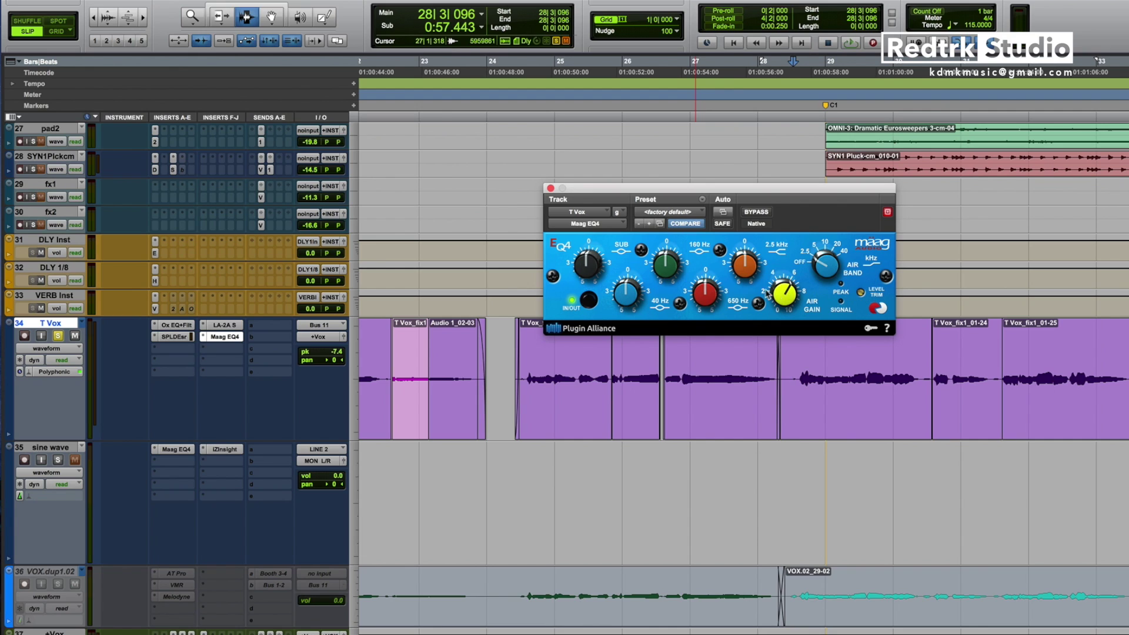
{"action": "key", "text": "space"}
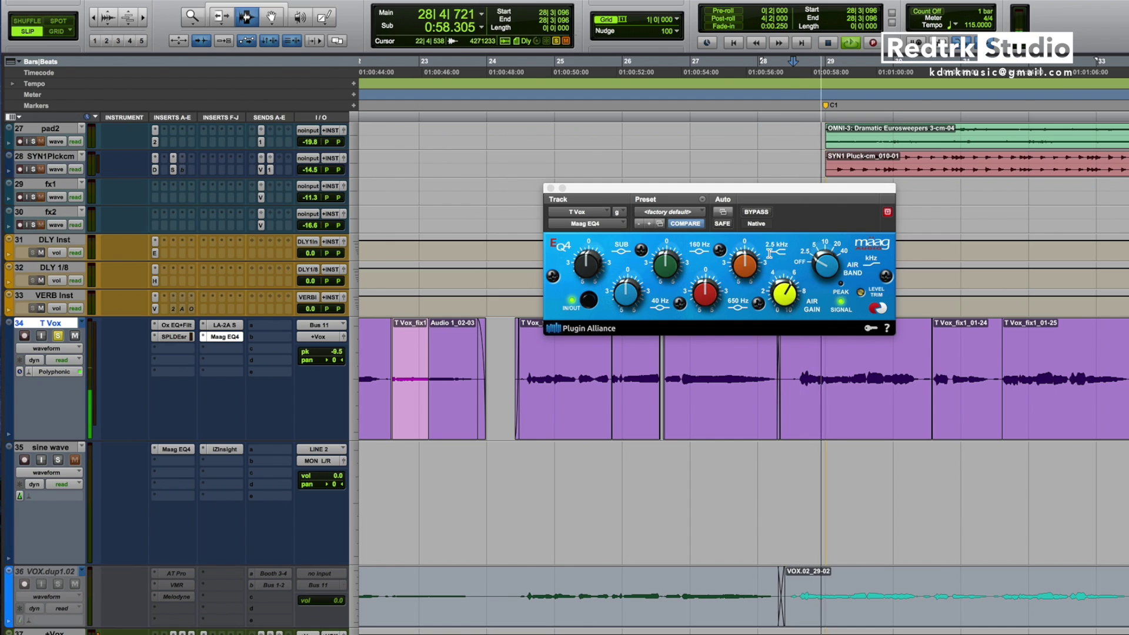
{"action": "key", "text": "space"}
{"action": "left_click", "coordinate": [766, 214]}
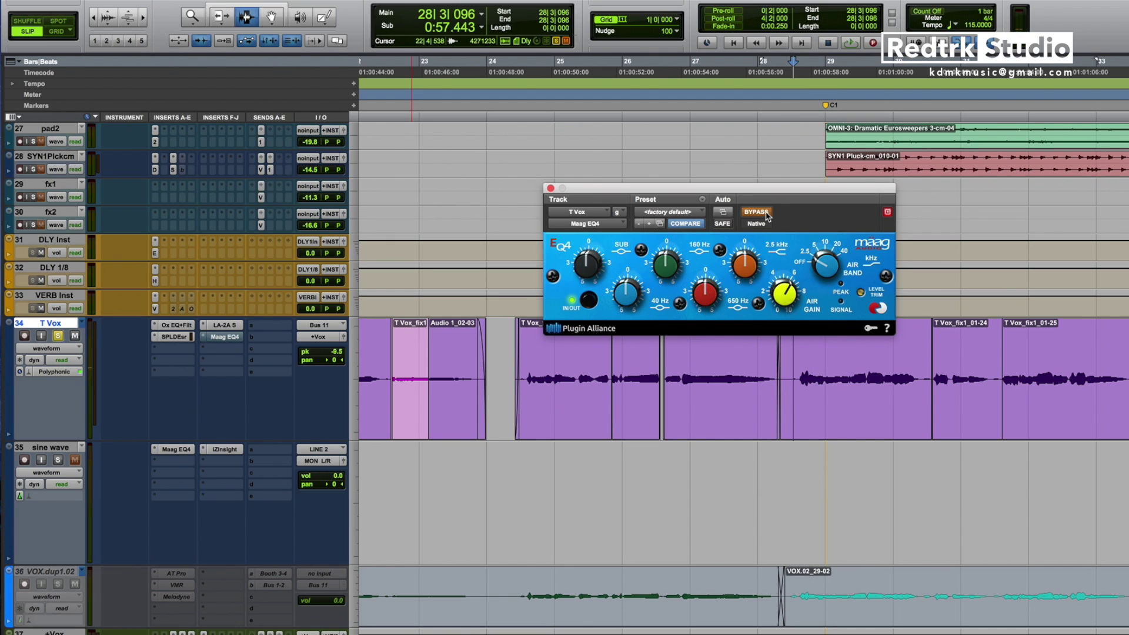
{"action": "key", "text": "space"}
{"action": "key", "text": "space"}
{"action": "left_click", "coordinate": [766, 214]}
{"action": "key", "text": "space"}
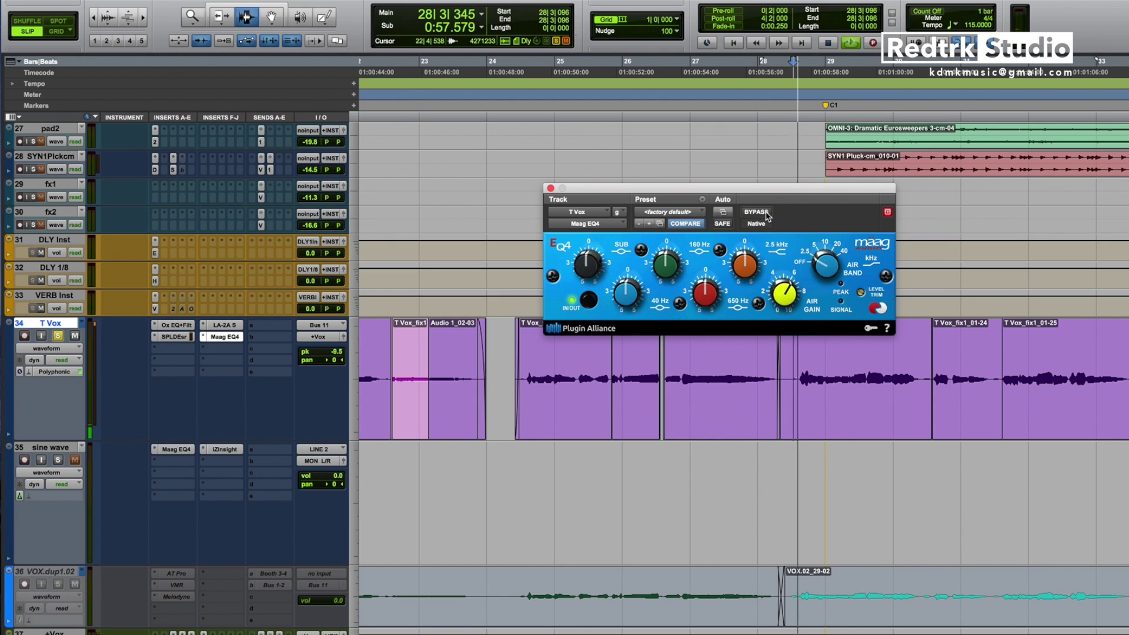
{"action": "key", "text": "space"}
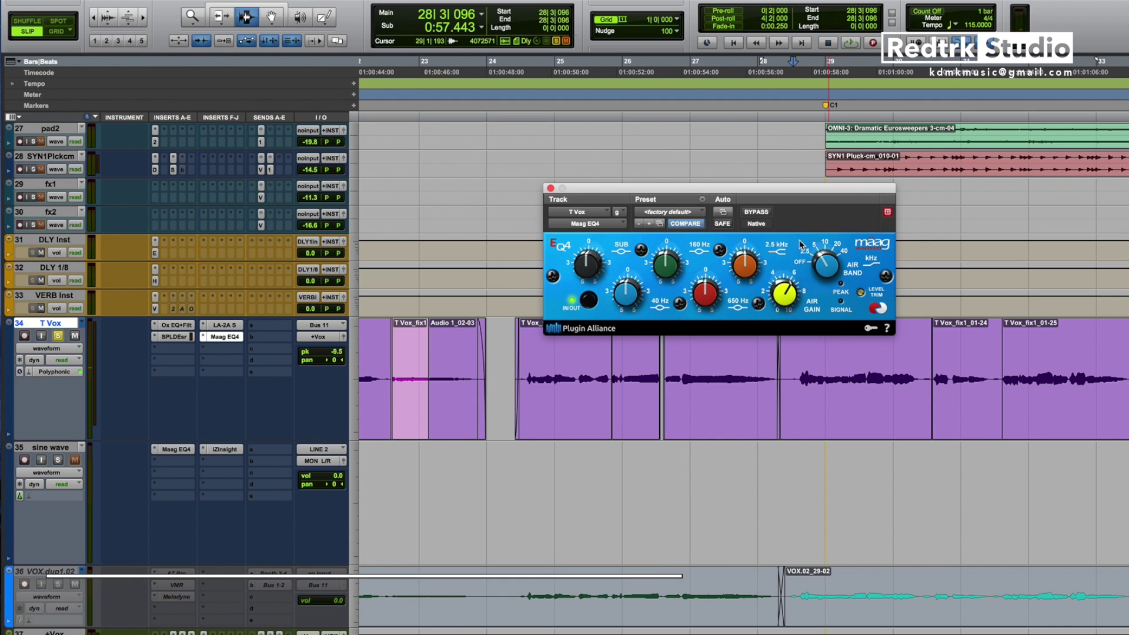
- Audition the soloed vocal with the Air Band at 5, 10, 20 and 40 kHz, keeping the Air Gain at about 6
{"action": "key", "text": "space"}
{"action": "key", "text": "space"}
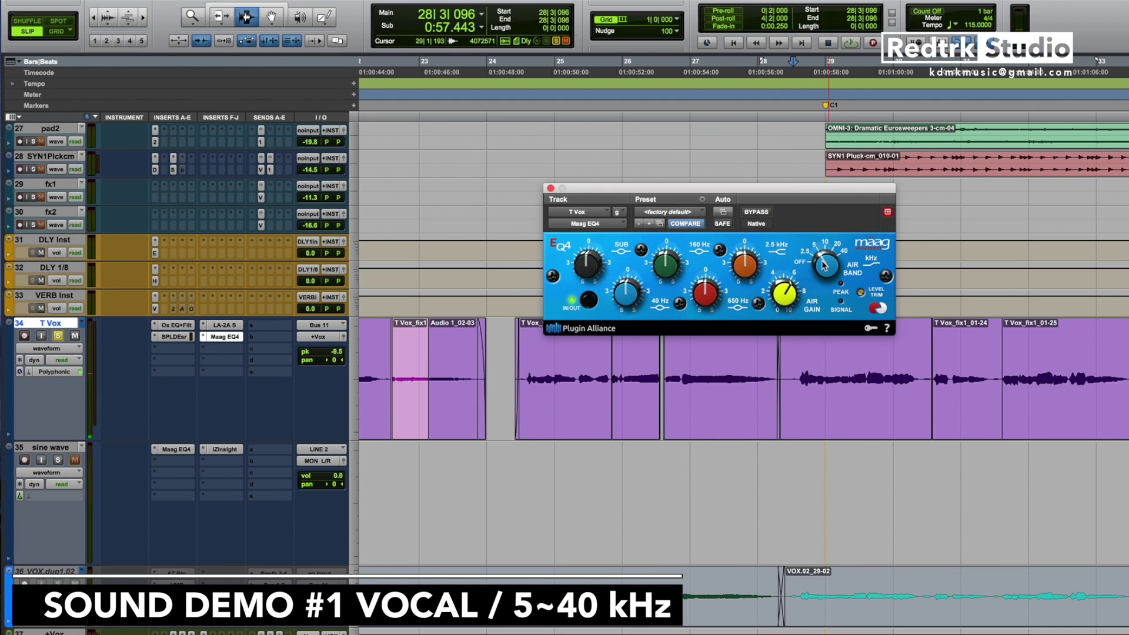
{"action": "key", "text": "space"}
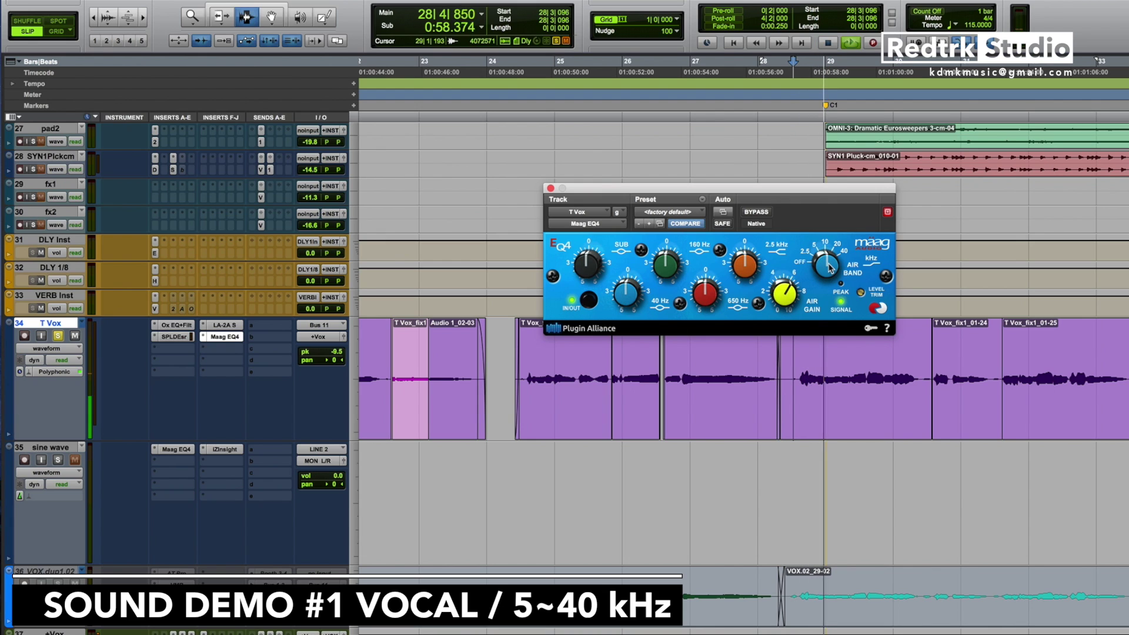
{"action": "key", "text": "space"}
{"action": "left_click_drag", "start_coordinate": [833, 276], "coordinate": [834, 254]}
{"action": "key", "text": "space"}
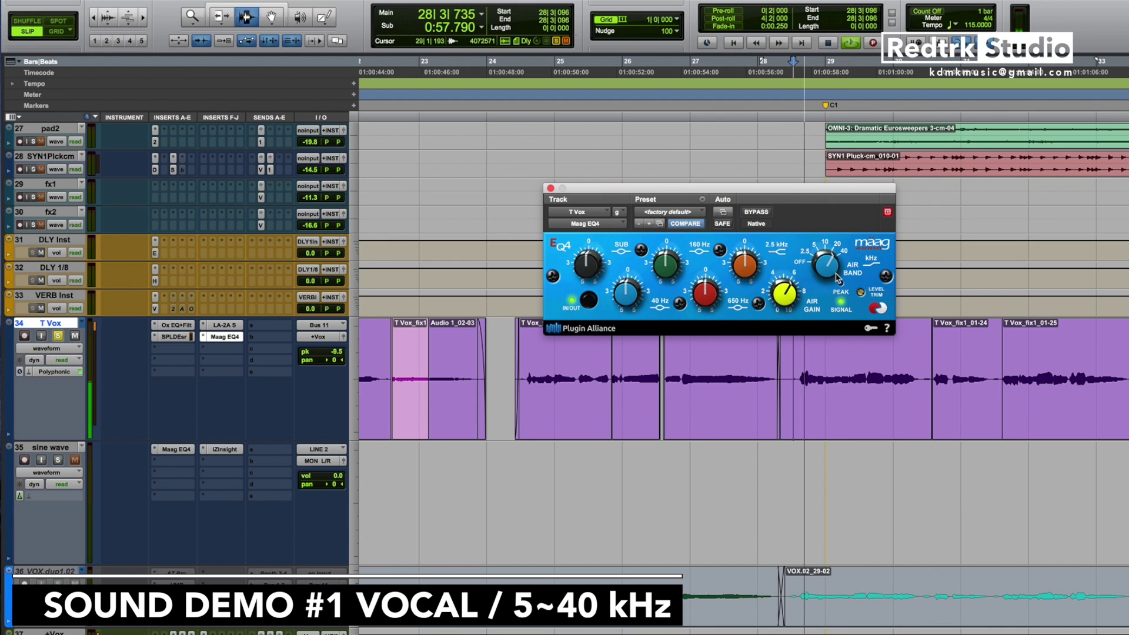
{"action": "key", "text": "space"}
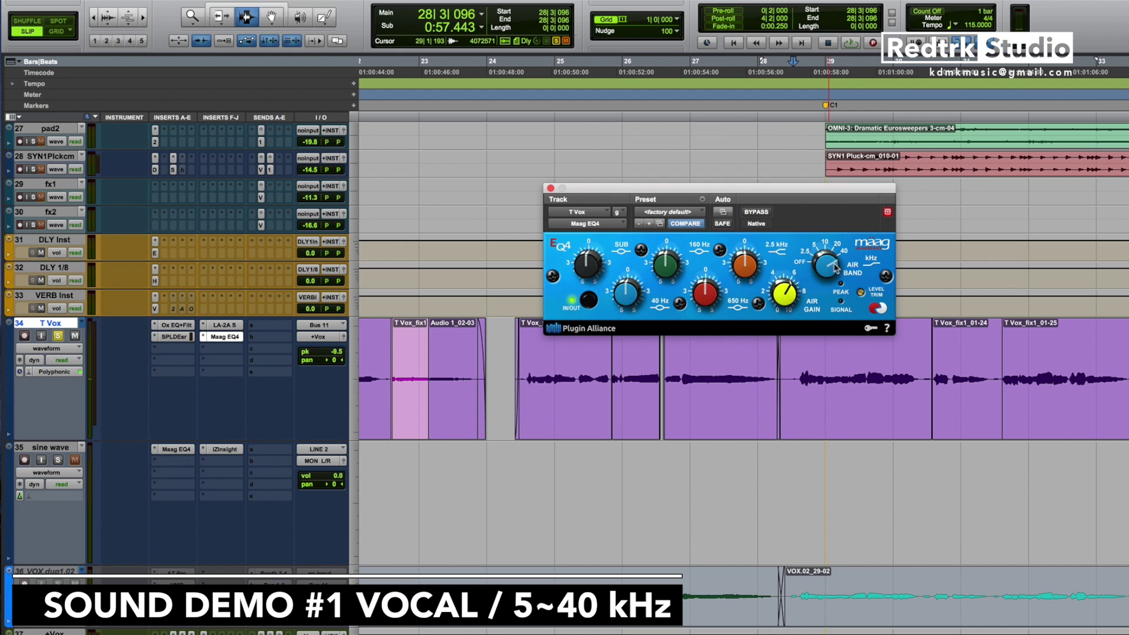
{"action": "key", "text": "space"}
{"action": "key", "text": "space"}
{"action": "key", "text": "space"}
{"action": "key", "text": "space"}
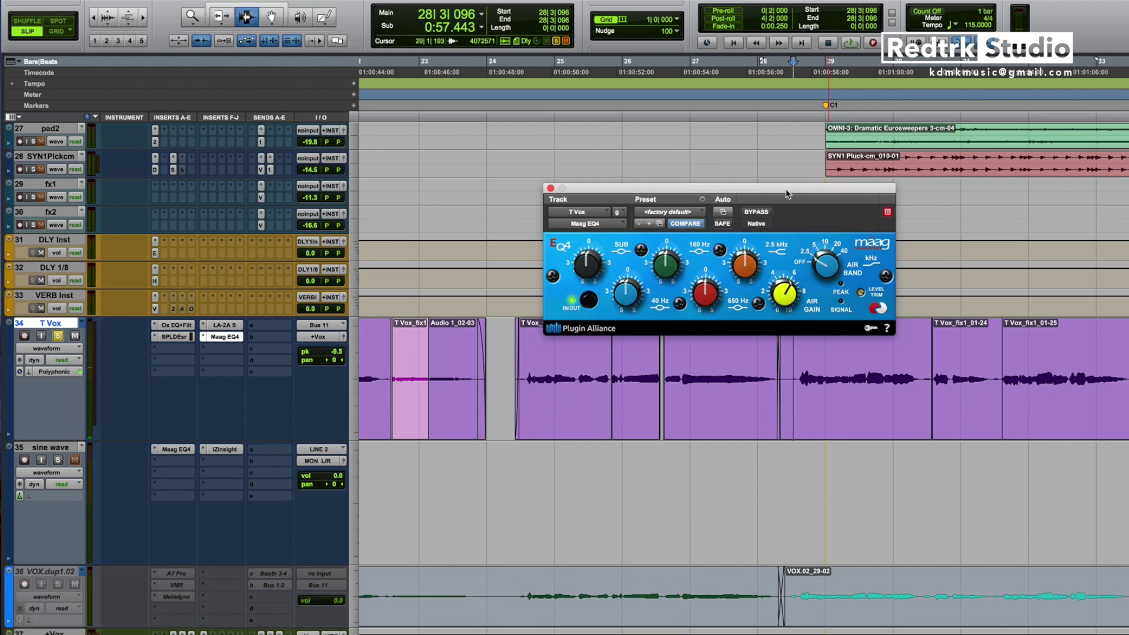
- Raise the Air Gain to about 10 and audition the vocal while sweeping the Air Band from 5 to 40 kHz
{"action": "left_click_drag", "start_coordinate": [830, 276], "coordinate": [819, 255]}
{"action": "left_click_drag", "start_coordinate": [810, 198], "coordinate": [824, 208]}
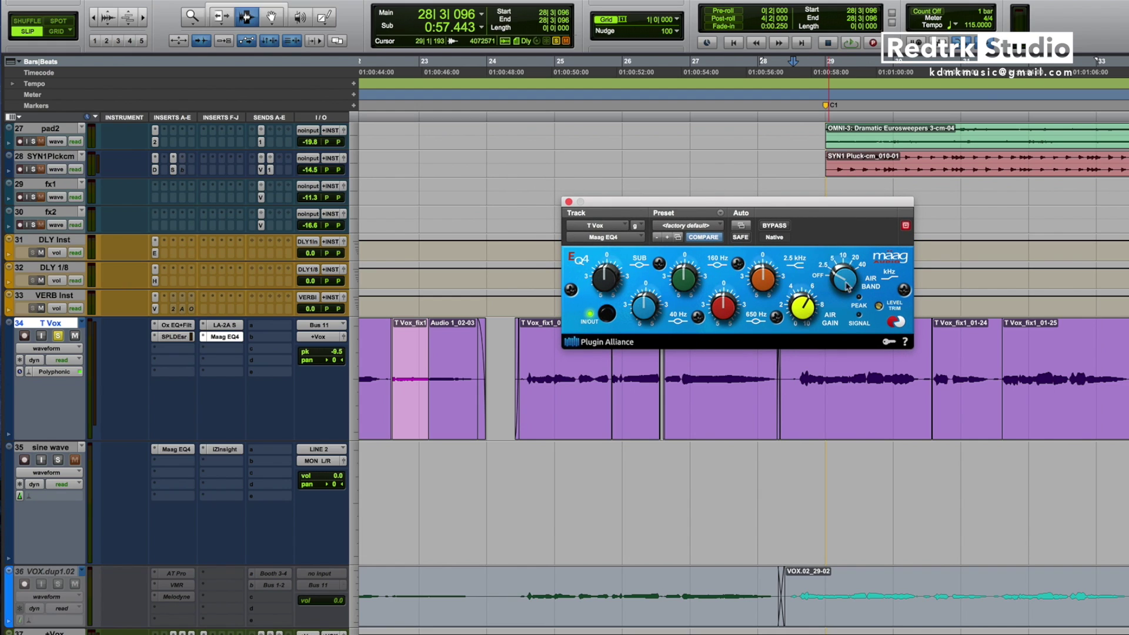
{"action": "key", "text": "space"}
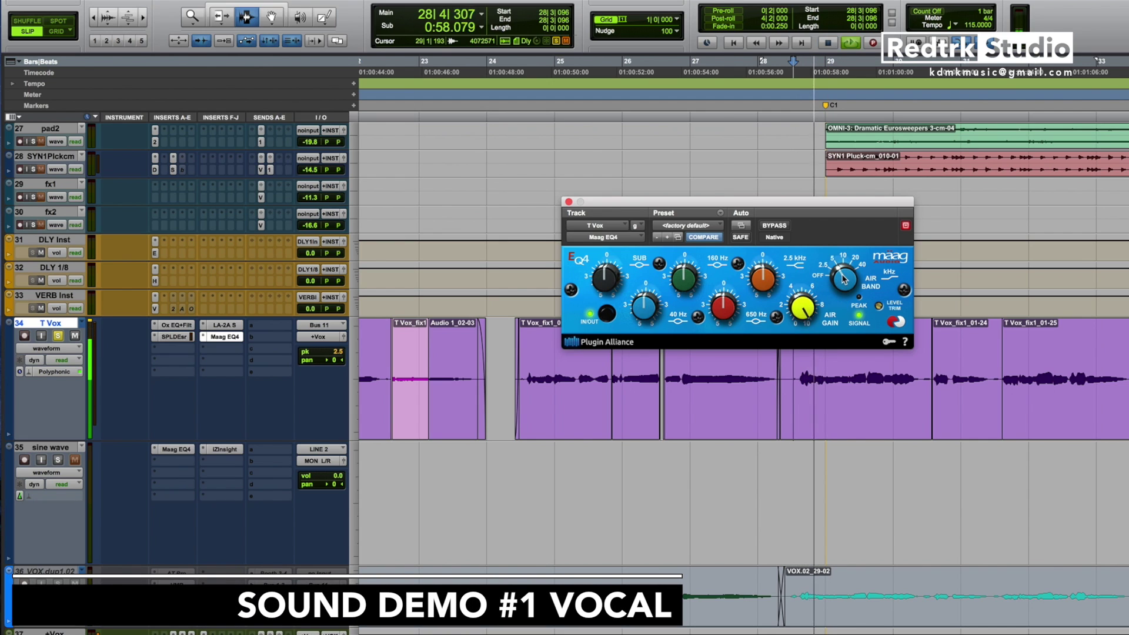
{"action": "left_click_drag", "start_coordinate": [842, 280], "coordinate": [846, 274]}
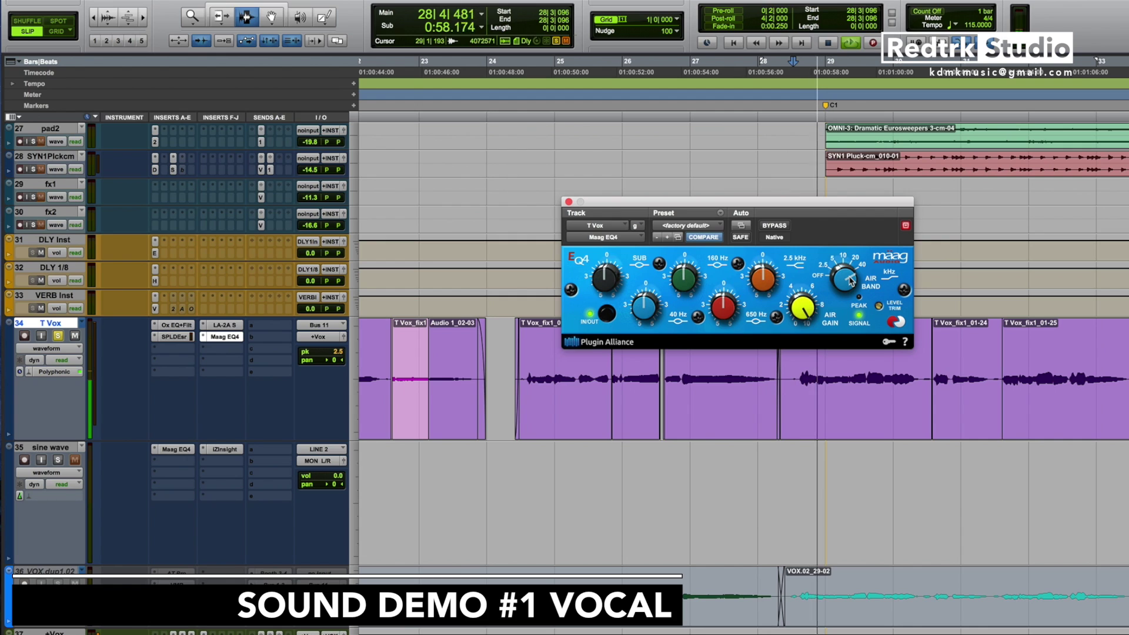
{"action": "key", "text": "space"}
{"action": "mouse_move", "coordinate": [844, 279]}
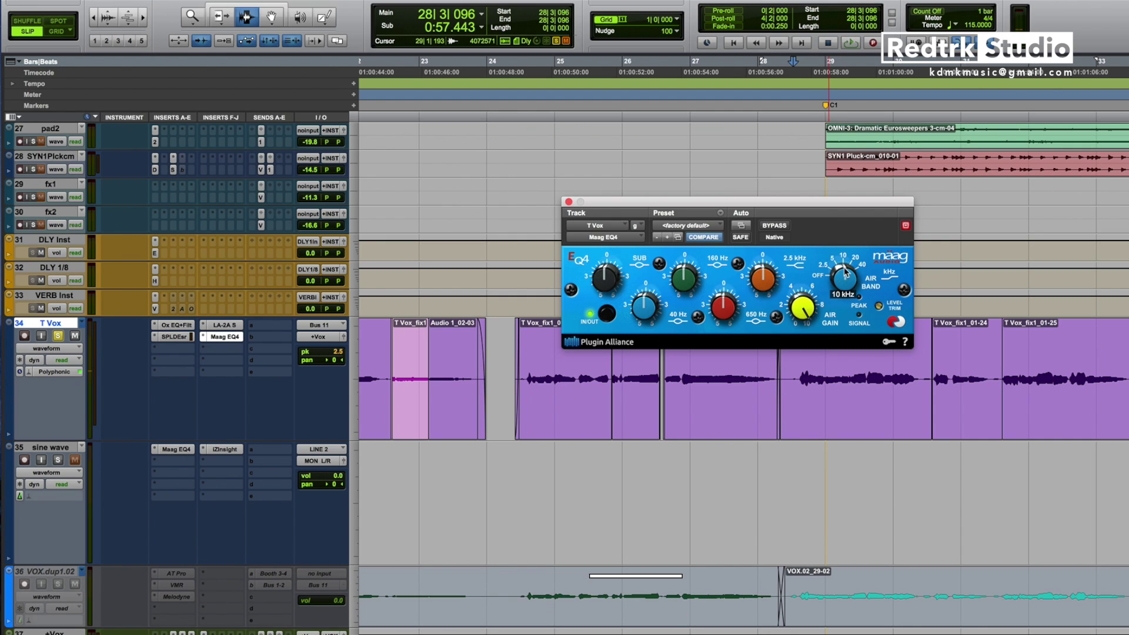
- Audition the vocal bypassed, set the Air Band to 20 kHz and Air Gain to about 8, and compare with the EQ4 engaged
{"action": "left_click", "coordinate": [778, 228]}
{"action": "key", "text": "space"}
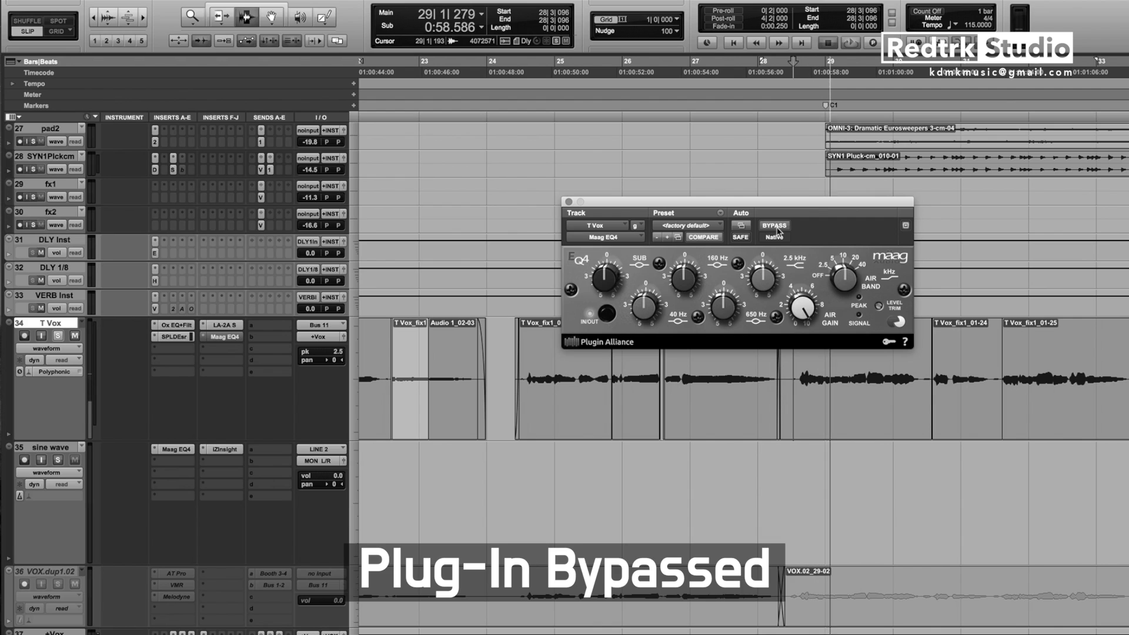
{"action": "key", "text": "space"}
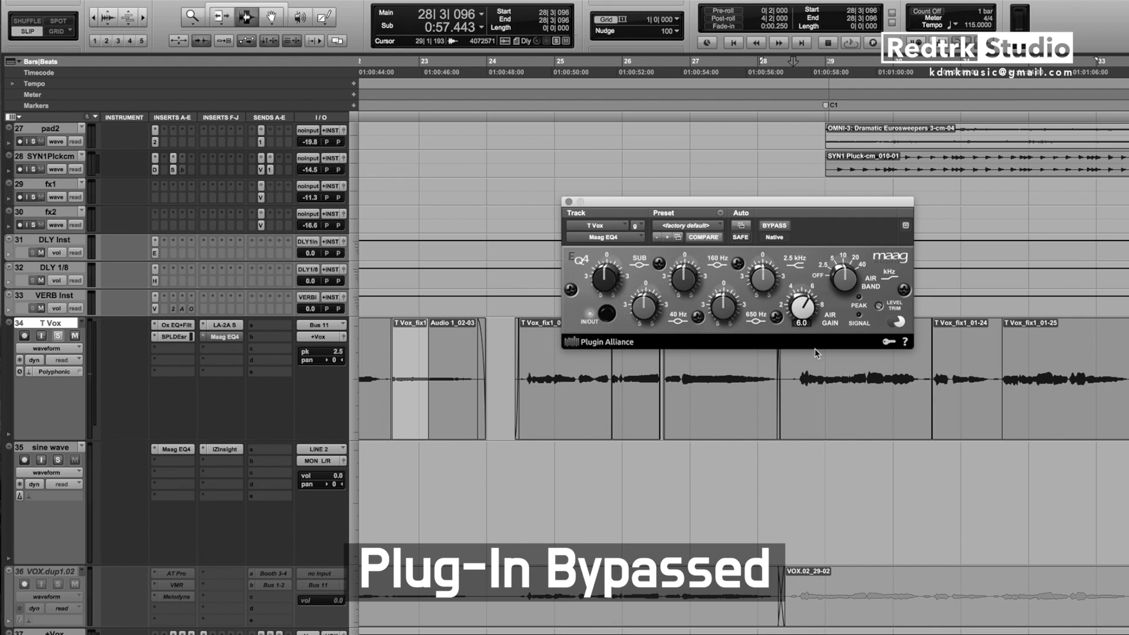
{"action": "left_click", "coordinate": [775, 226]}
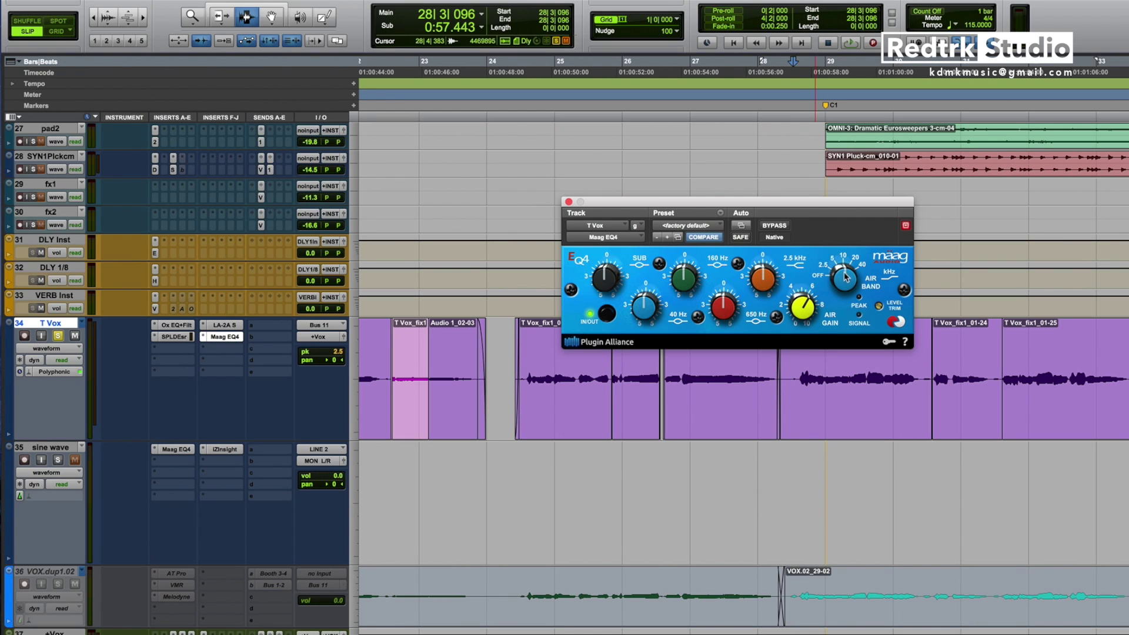
{"action": "key", "text": "space"}
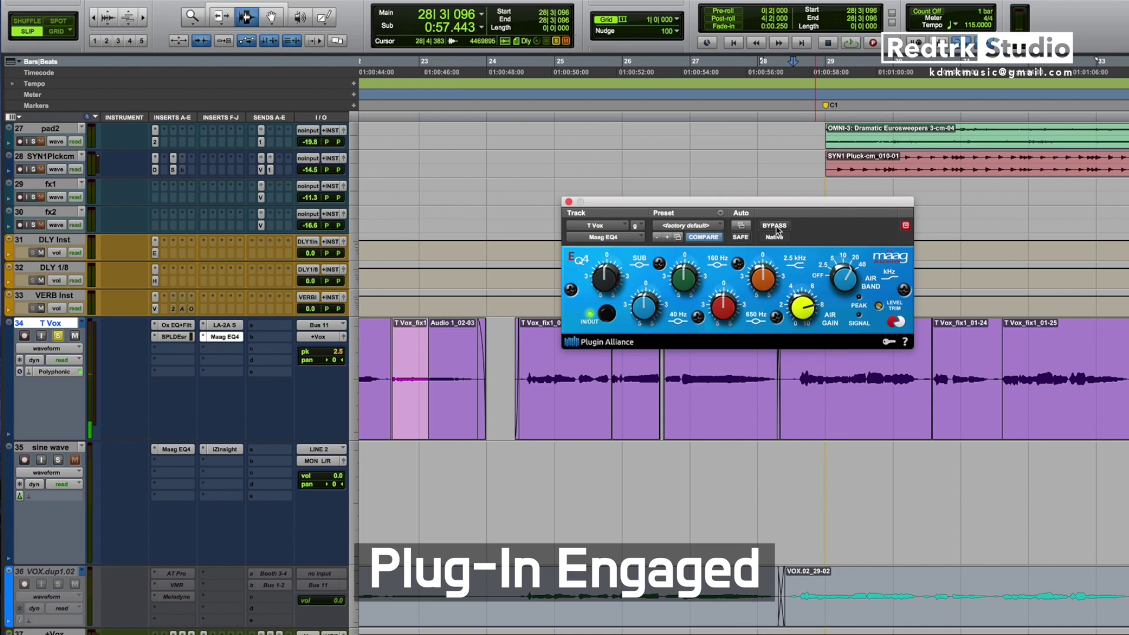
{"action": "left_click", "coordinate": [775, 226]}
{"action": "left_click", "coordinate": [774, 226]}
{"action": "key", "text": "space"}
- Unsolo the T Vox track and audition the vocal in the full mix with the EQ4 bypassed
{"action": "left_click", "coordinate": [57, 335]}
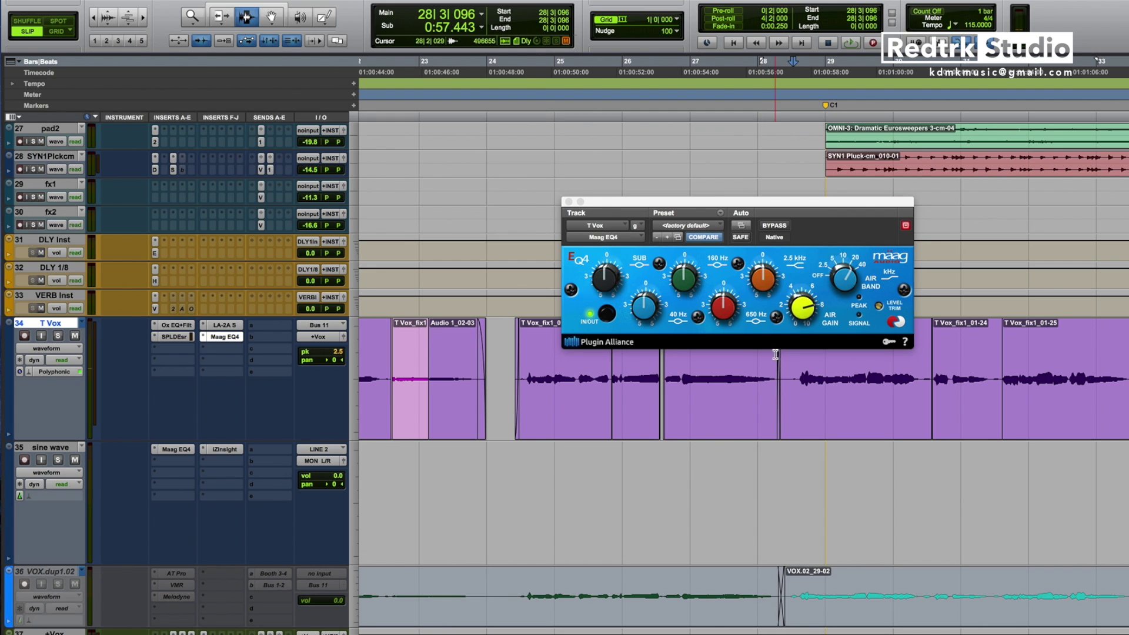
{"action": "left_click_drag", "start_coordinate": [800, 205], "coordinate": [792, 185]}
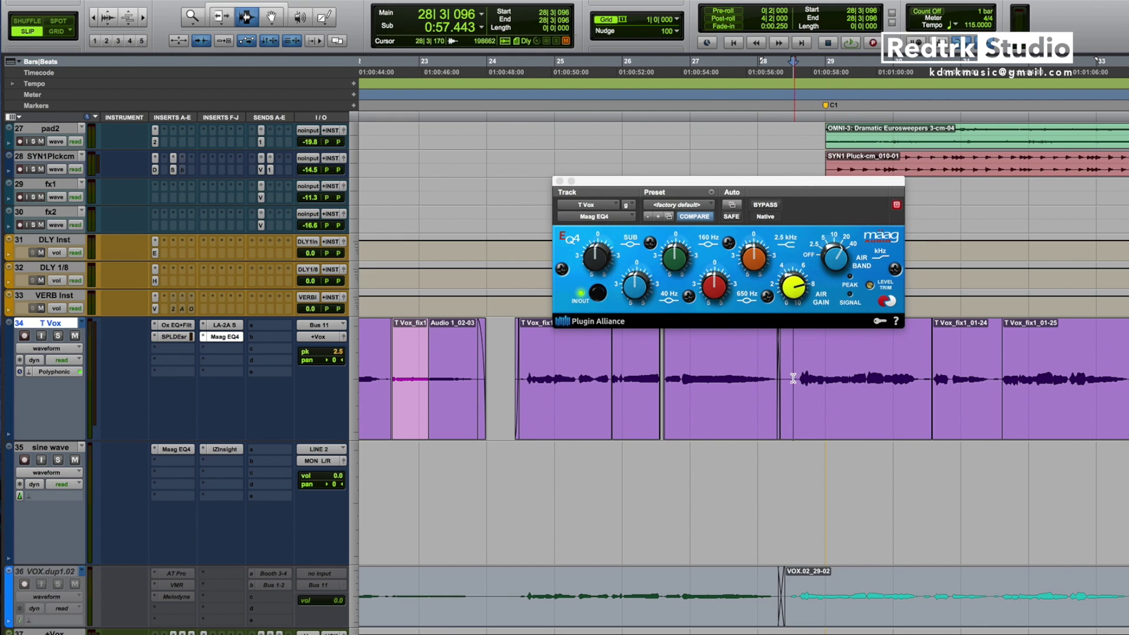
{"action": "left_click", "coordinate": [764, 206]}
{"action": "key", "text": "space"}
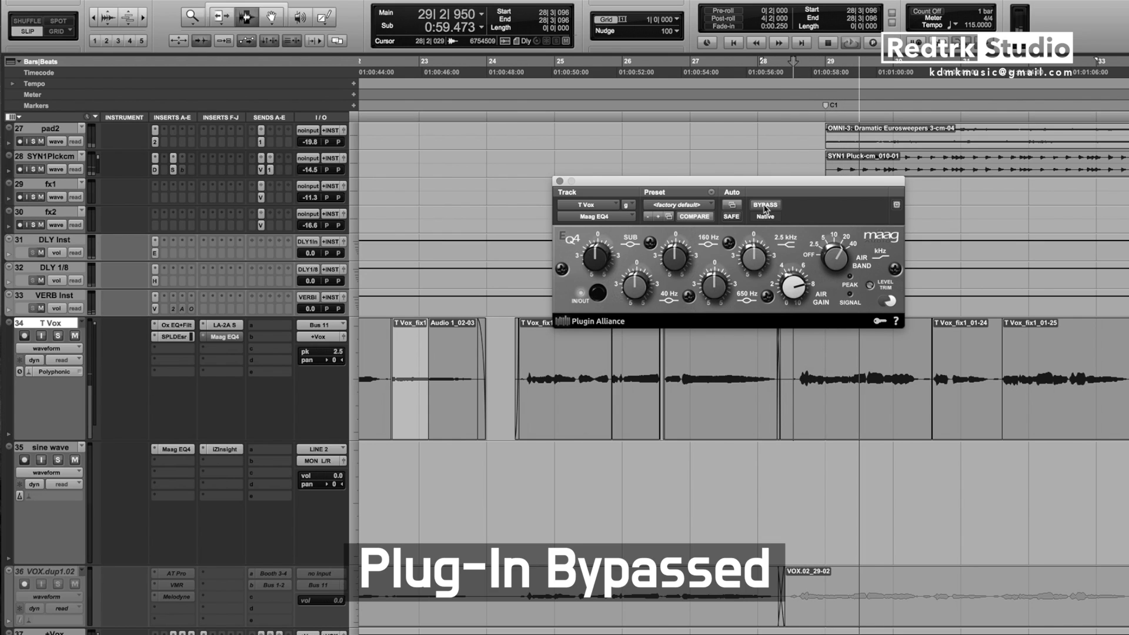
{"action": "key", "text": "space"}
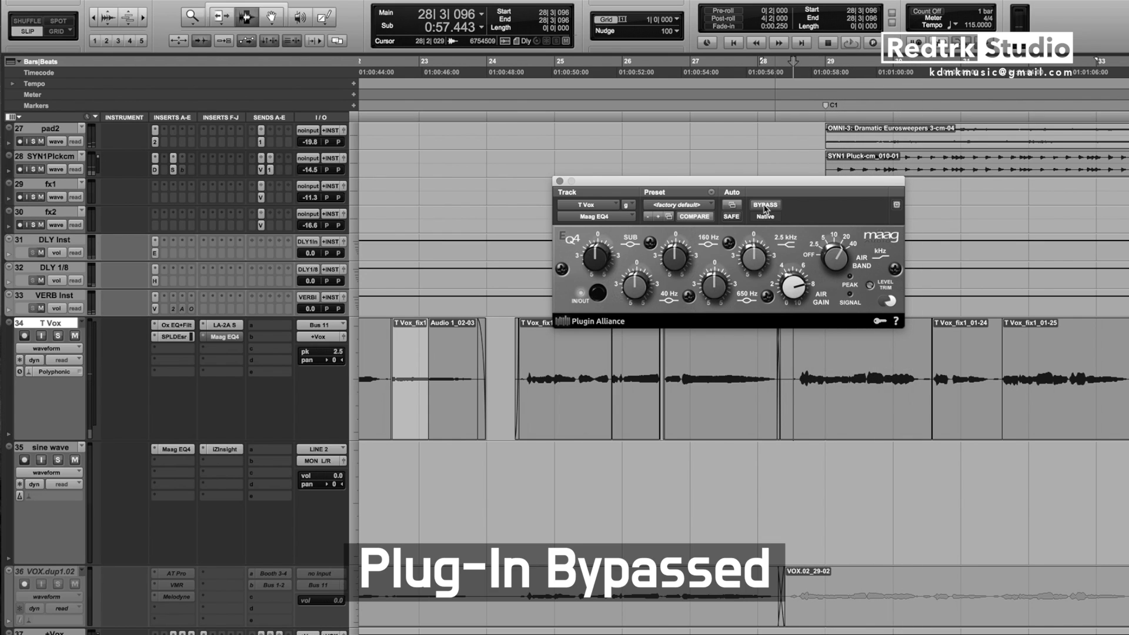
- Engage the EQ4, audition the vocal in the full mix, and close the plug-in window
{"action": "left_click", "coordinate": [764, 205]}
{"action": "key", "text": "space"}
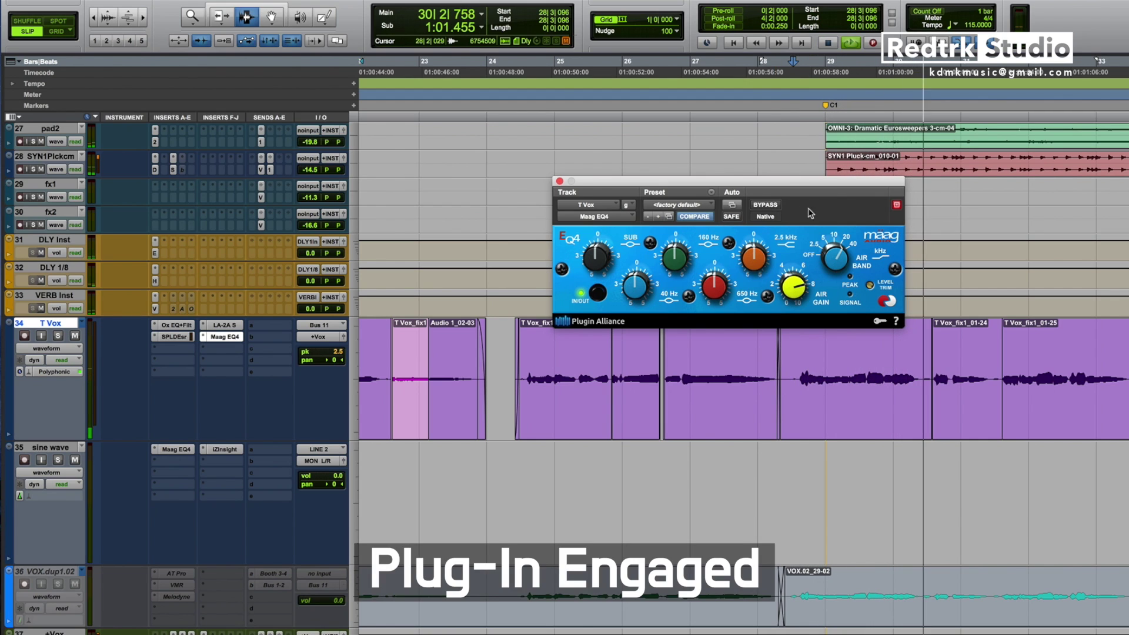
{"action": "key", "text": "space"}
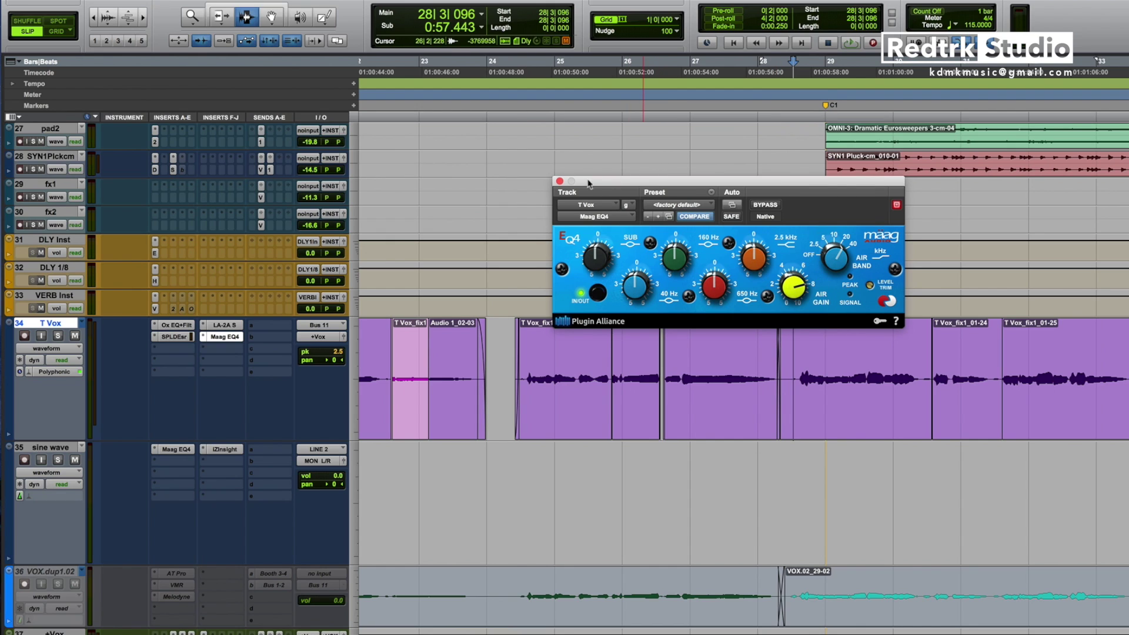
{"action": "left_click", "coordinate": [560, 182]}
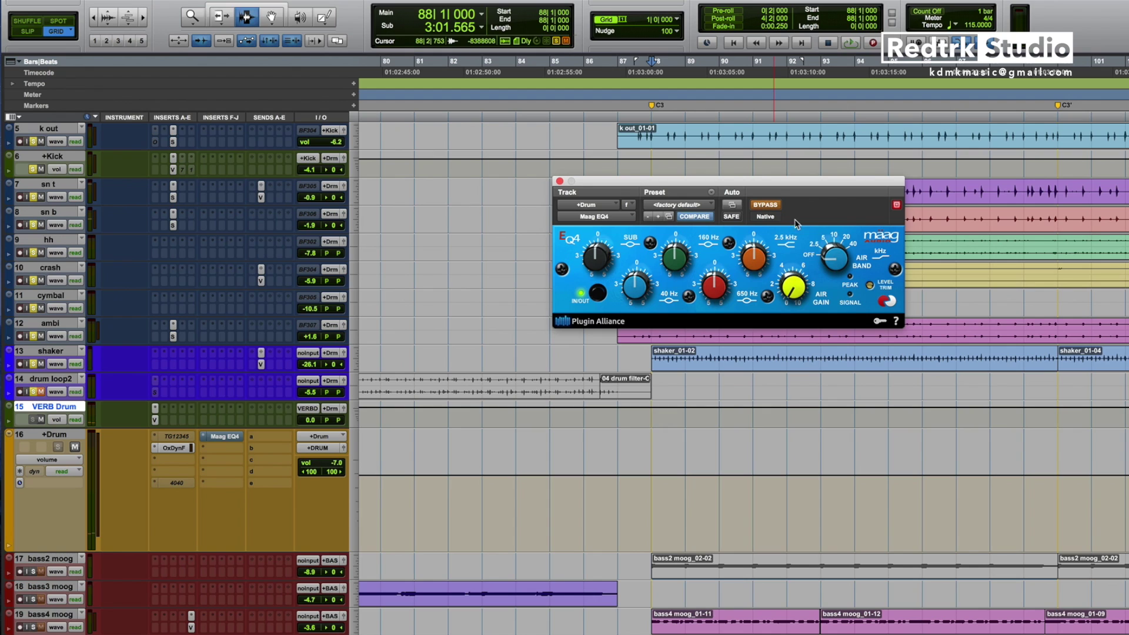
- Select bars 88 to 92 on the k out track and audition the soloed drums with the EQ4 bypassed
{"action": "left_click_drag", "start_coordinate": [656, 137], "coordinate": [779, 135]}
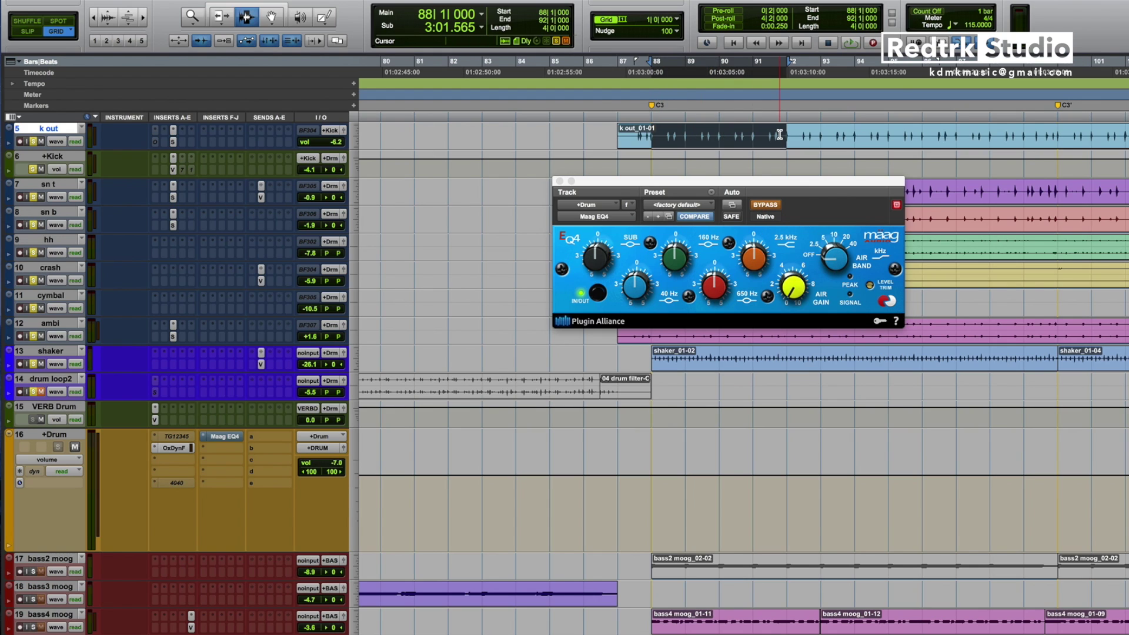
{"action": "key", "text": "space"}
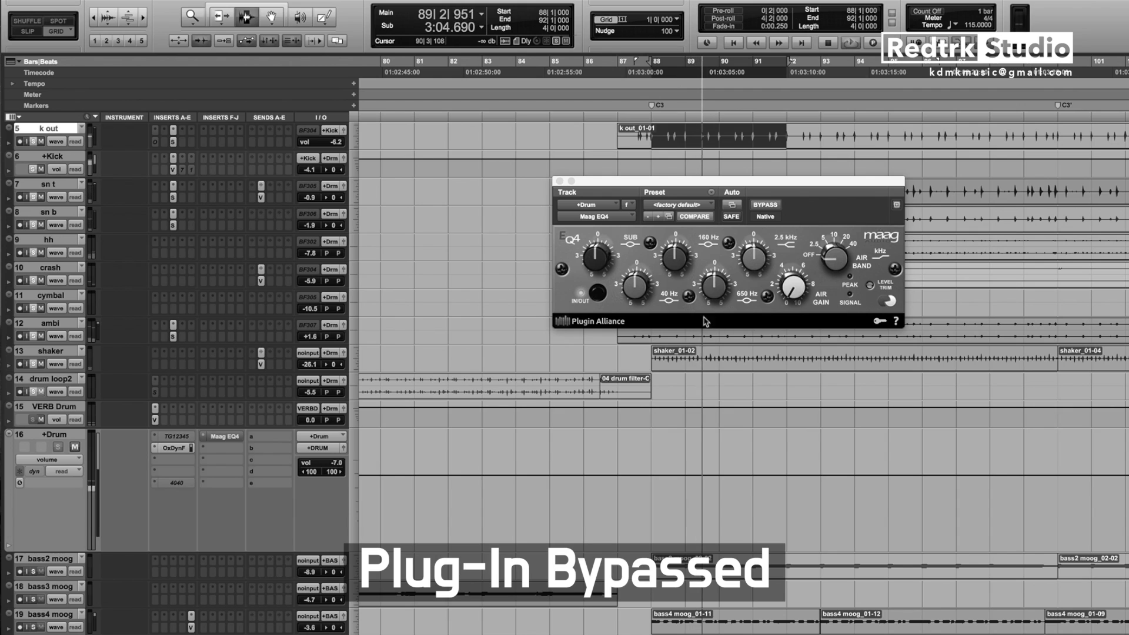
{"action": "key", "text": "space"}
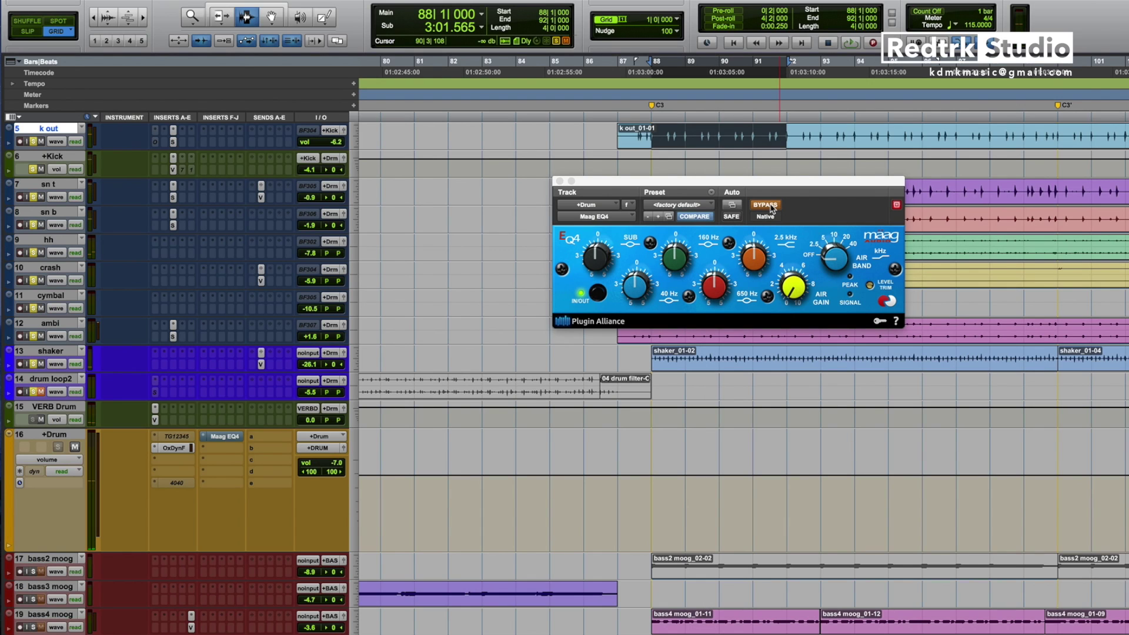
- Engage the EQ4 on the +Drum track and audition the drums while adjusting each band from Sub to 2.5 kHz and the Air Band
{"action": "left_click", "coordinate": [770, 207]}
{"action": "left_click_drag", "start_coordinate": [601, 268], "coordinate": [649, 254]}
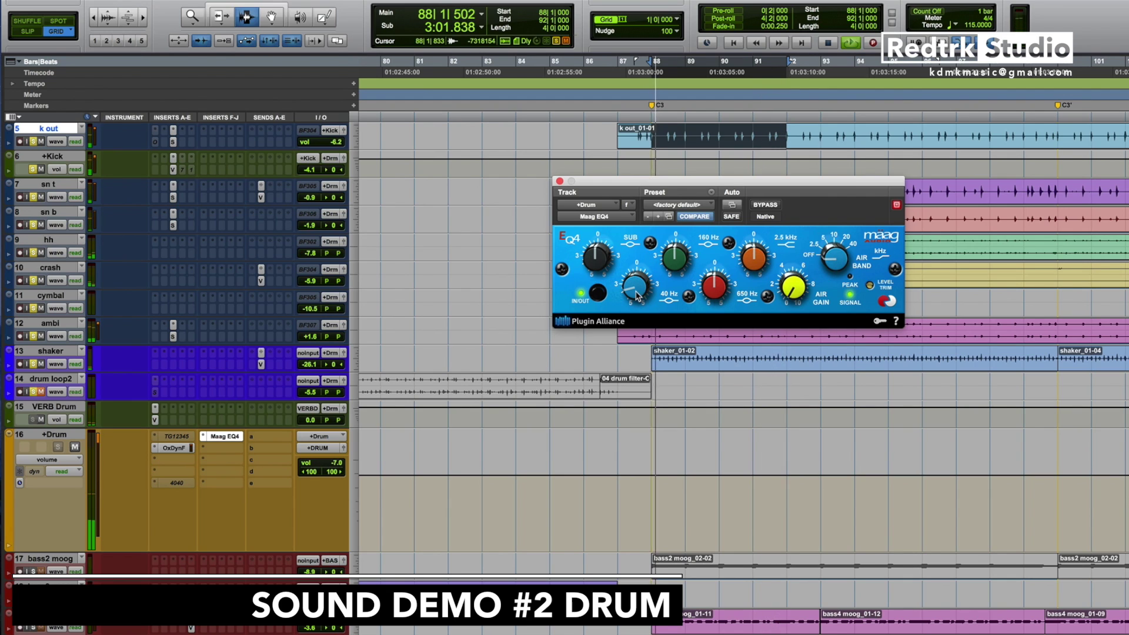
{"action": "left_click_drag", "start_coordinate": [676, 270], "coordinate": [719, 295]}
{"action": "mouse_move", "coordinate": [746, 259]}
{"action": "left_mouse_down"}
{"action": "mouse_move", "coordinate": [745, 246]}
{"action": "mouse_move", "coordinate": [757, 266]}
{"action": "left_mouse_up"}
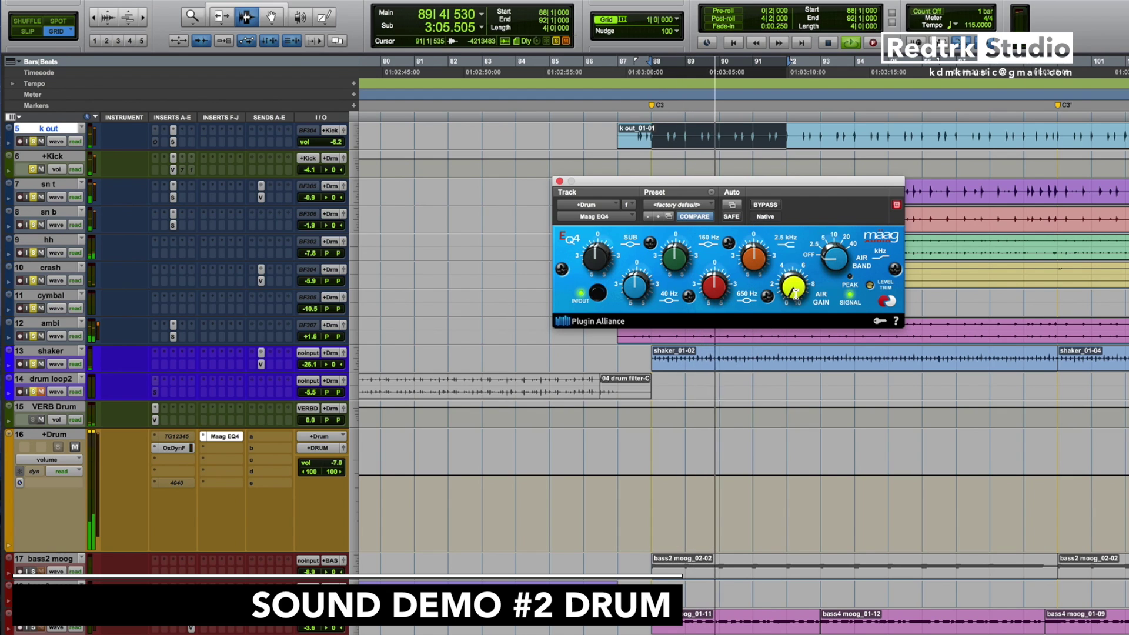
{"action": "left_click", "coordinate": [841, 252]}
{"action": "mouse_move", "coordinate": [800, 271]}
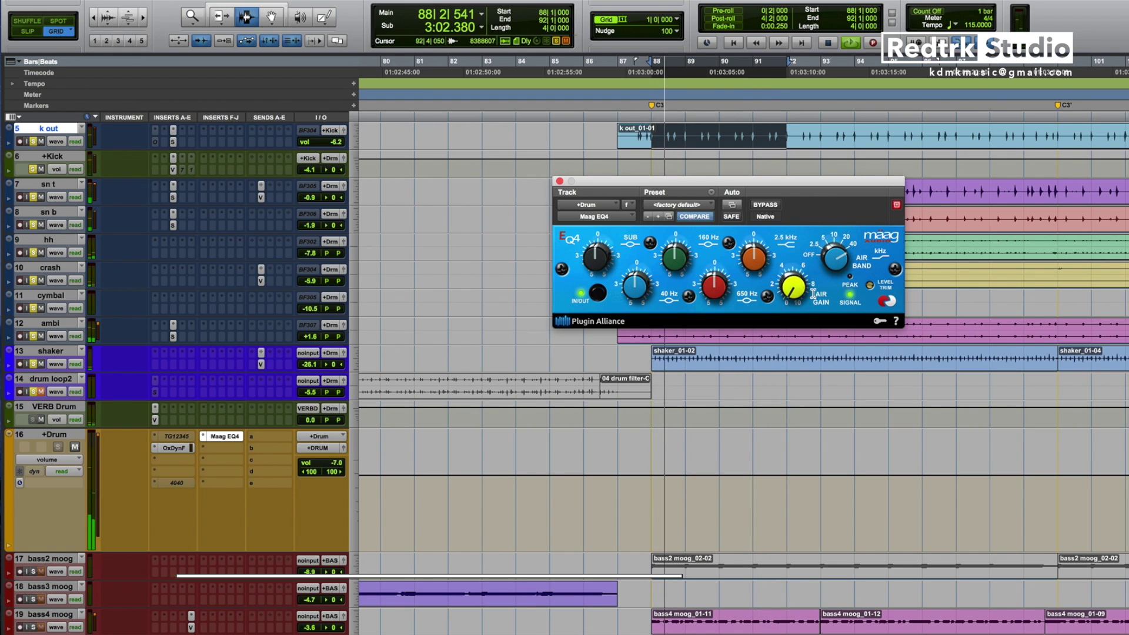
- Stop playback and unsolo all the drum tracks for auditioning in the full mix
{"action": "key", "text": "space"}
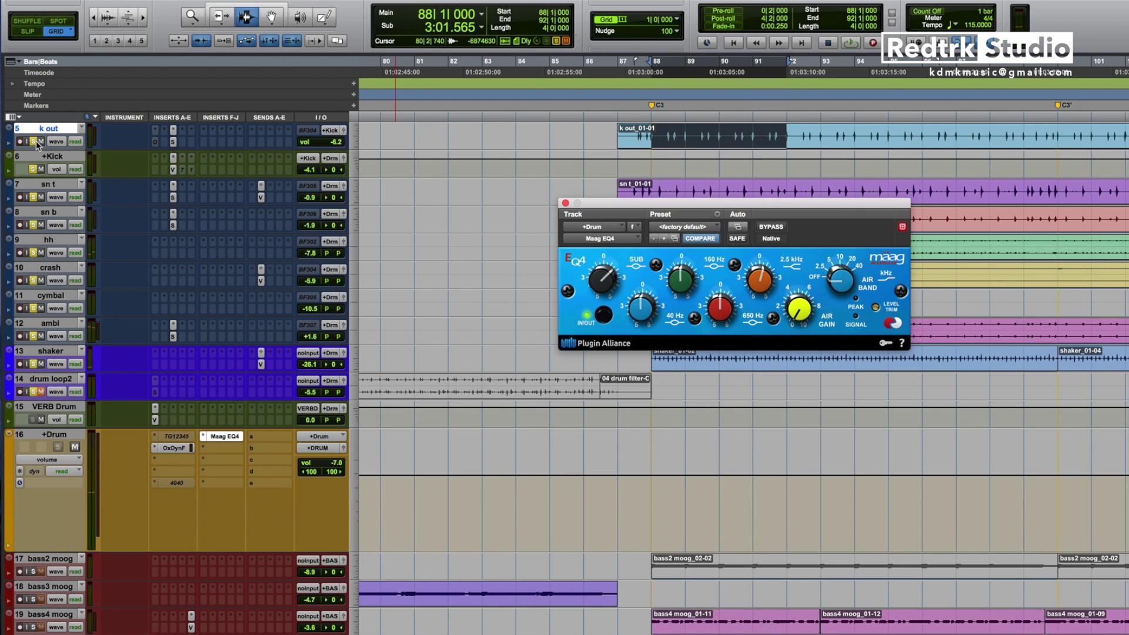
{"action": "left_click", "coordinate": [34, 142], "text": "alt"}
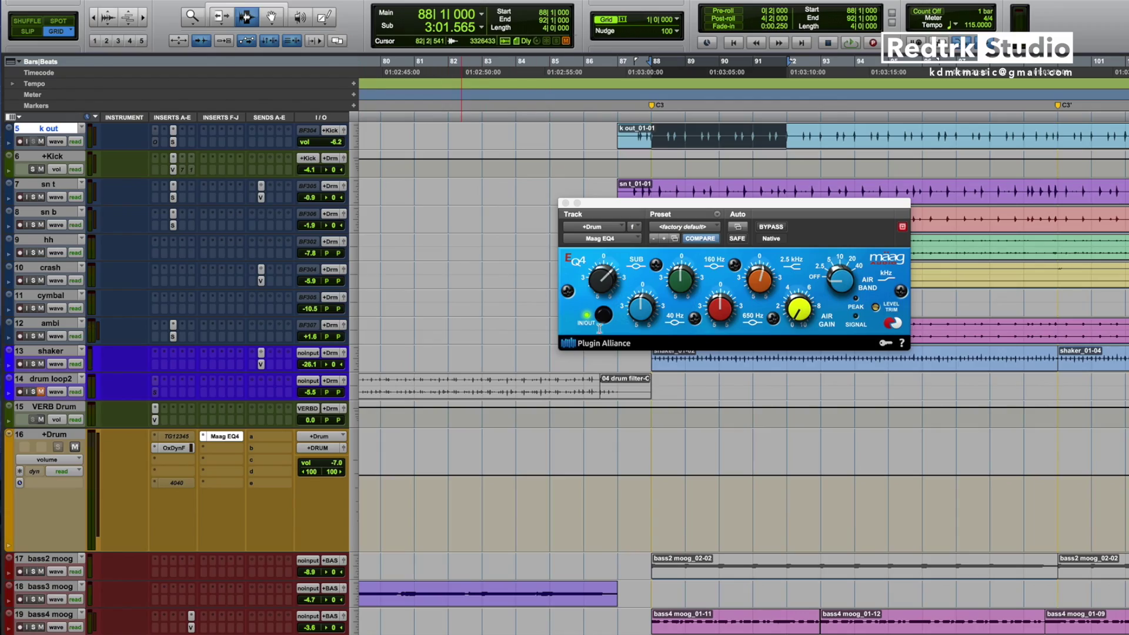